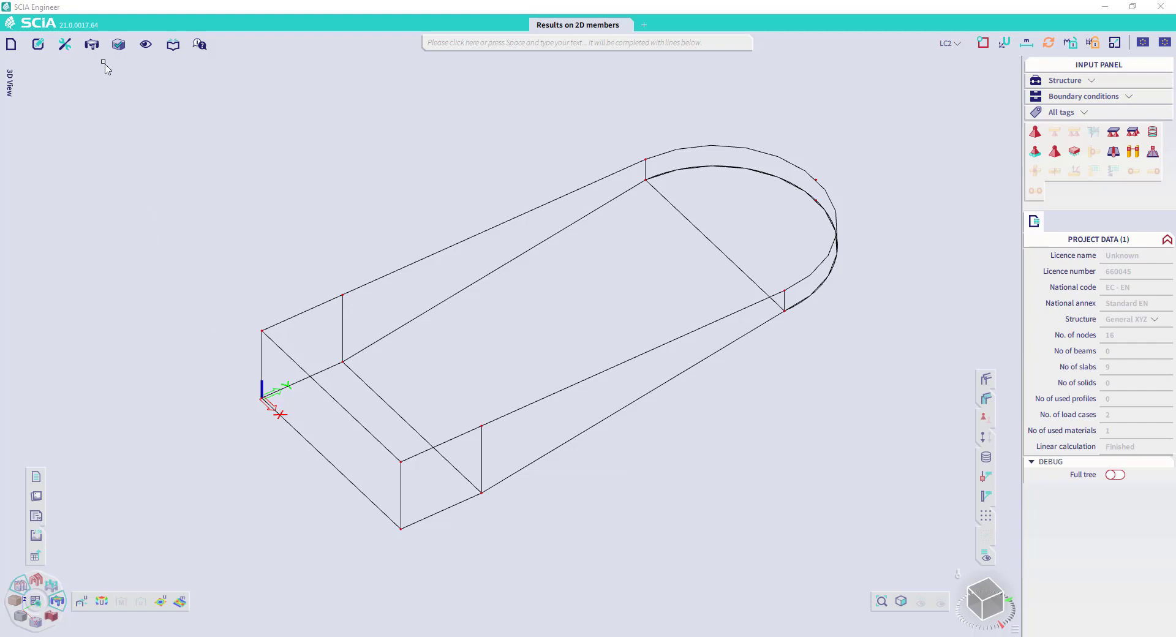
pyautogui.click(92, 48)
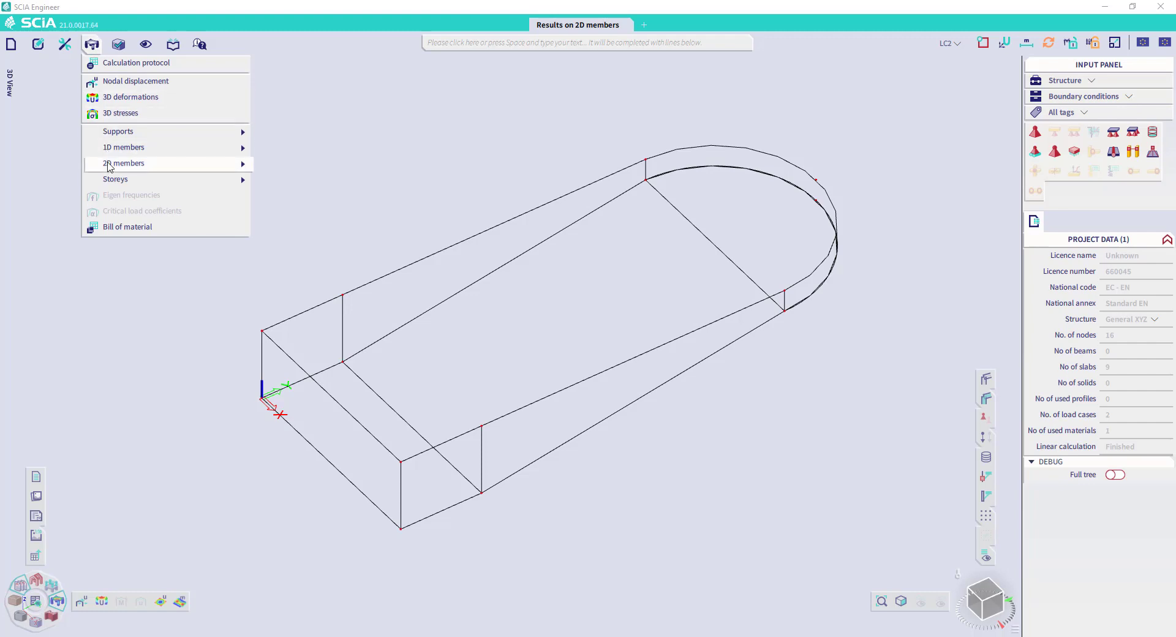
pyautogui.moveTo(109, 165)
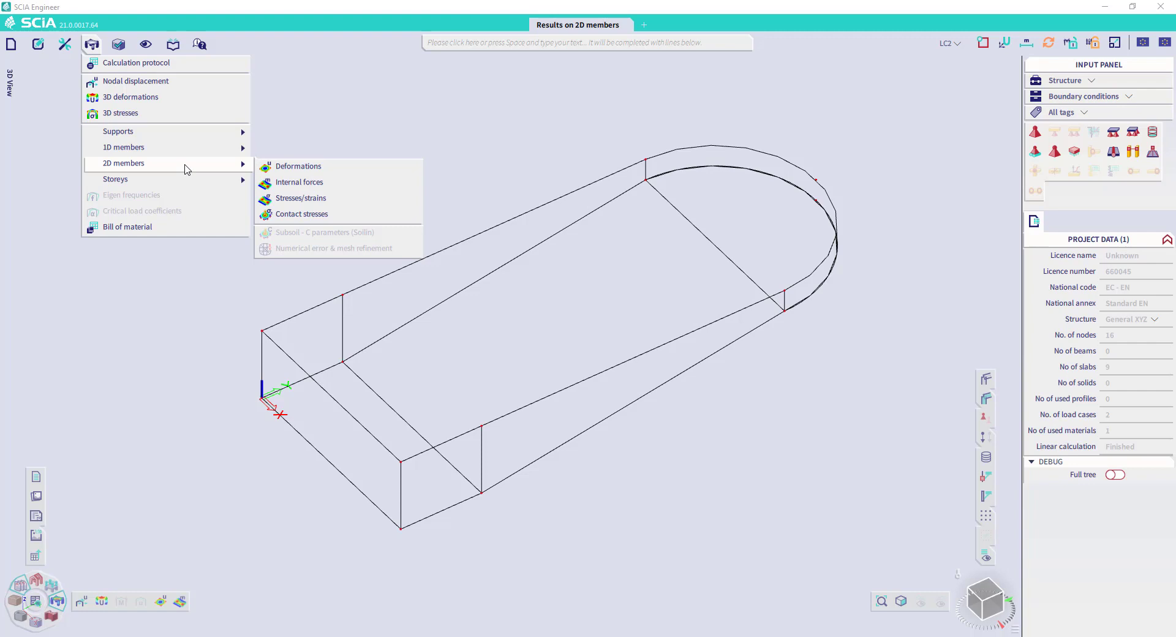
pyautogui.click(154, 311)
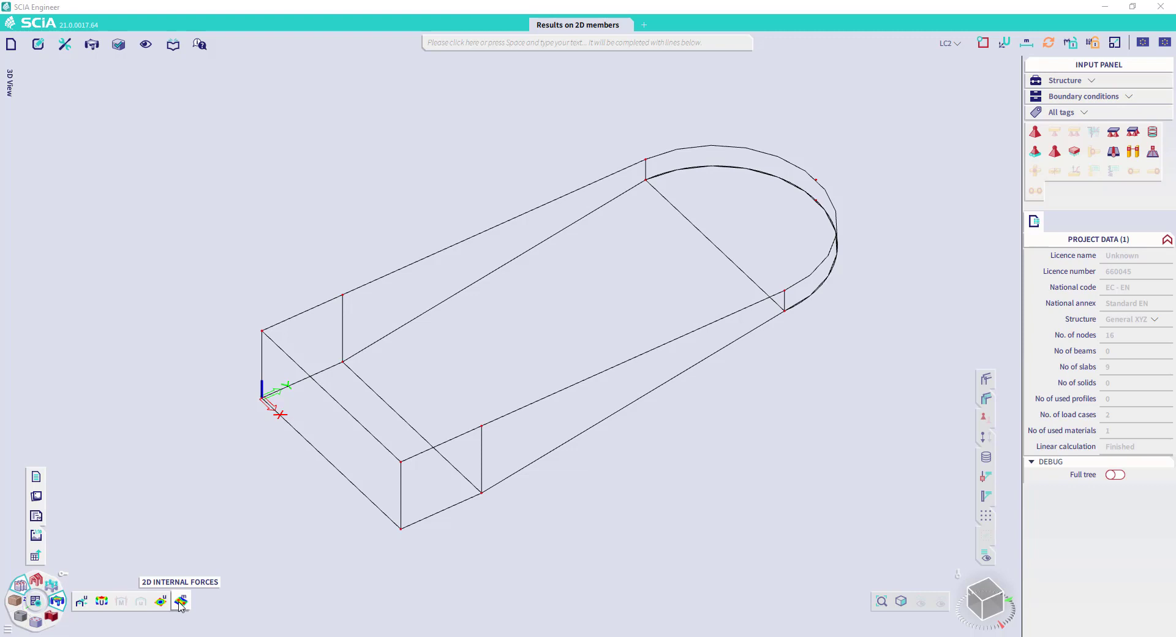
pyautogui.click(92, 45)
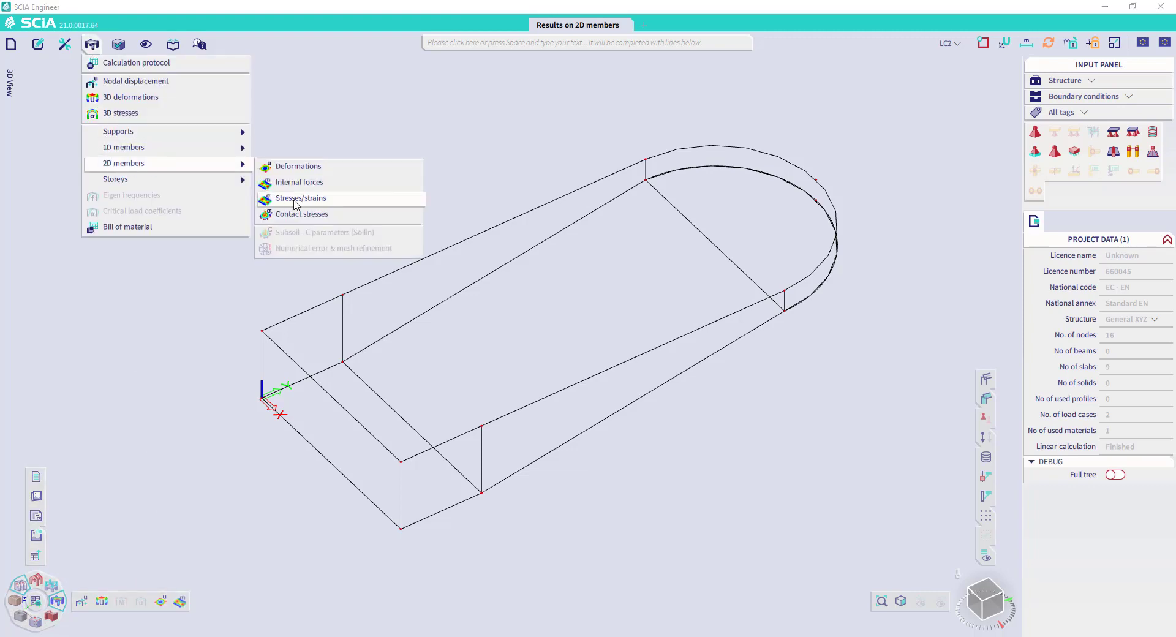
pyautogui.moveTo(296, 204); pyautogui.dragTo(181, 600)
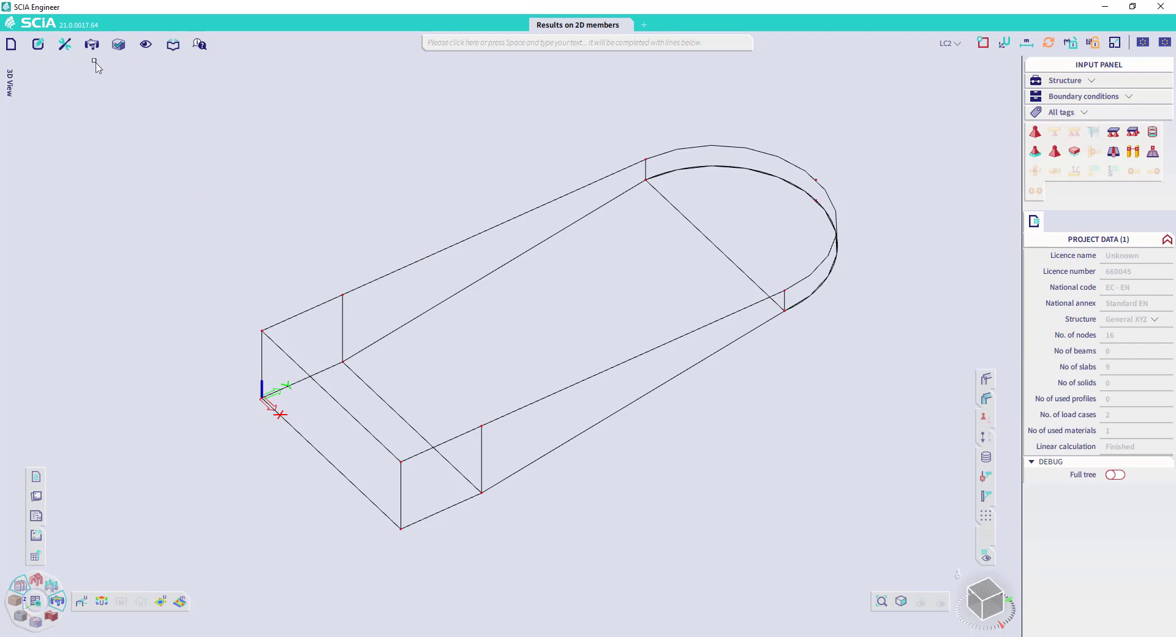
pyautogui.click(91, 44)
pyautogui.moveTo(206, 167)
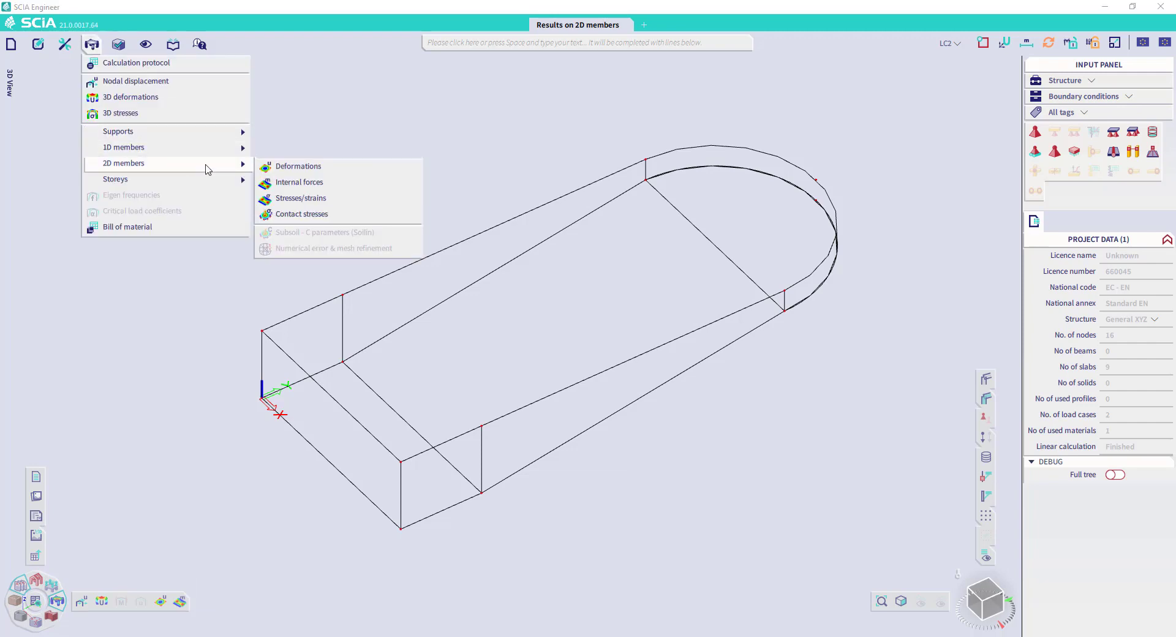
pyautogui.moveTo(291, 222); pyautogui.dragTo(182, 603)
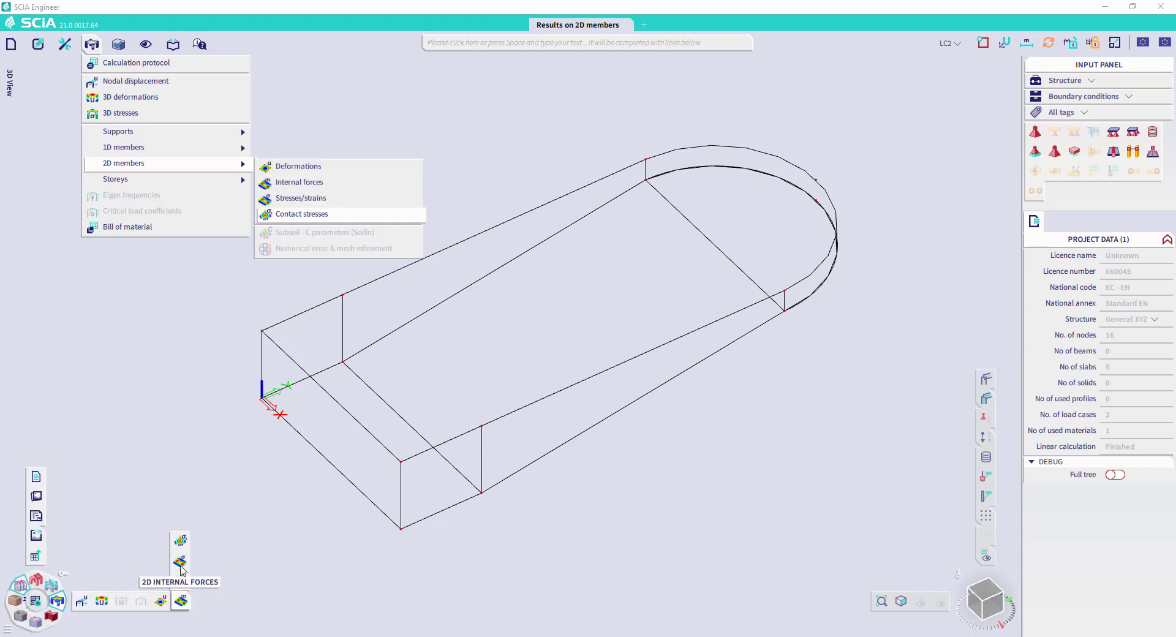
pyautogui.click(245, 561)
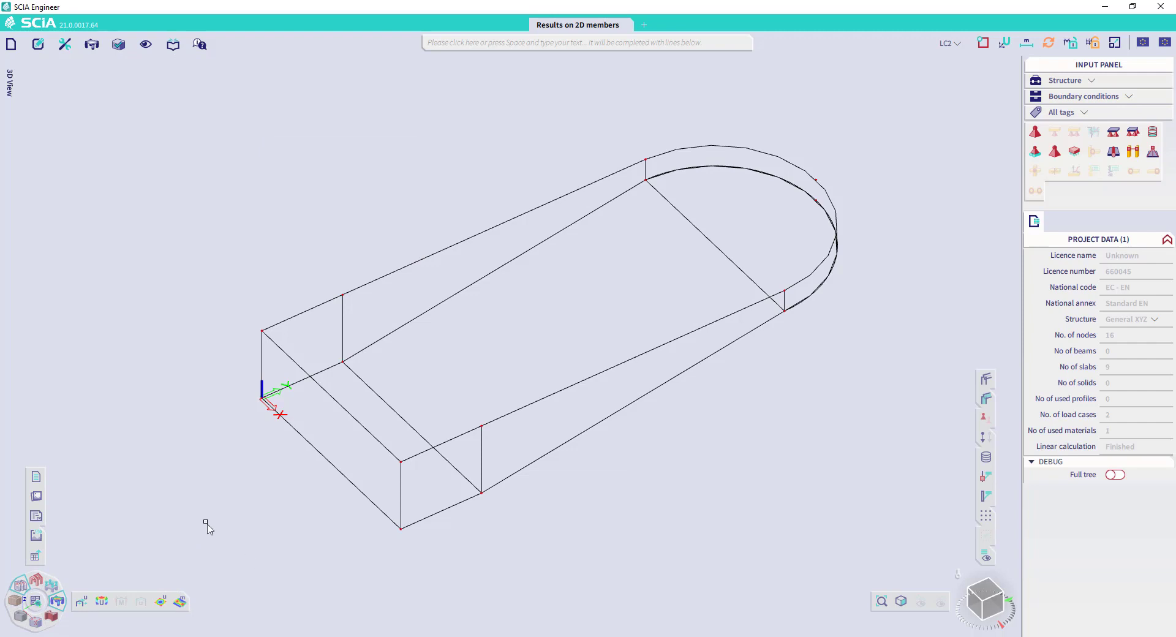
# Set up the 2D displacement results for load combinations, with U_total as the displayed value.
pyautogui.click(162, 603)
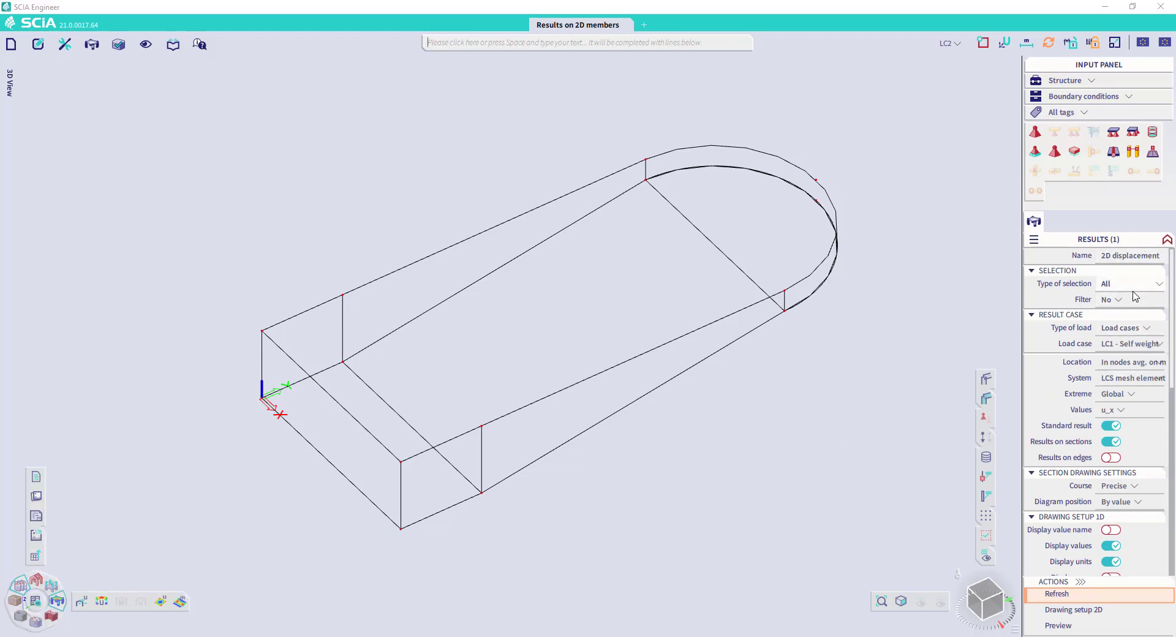
pyautogui.click(1124, 332)
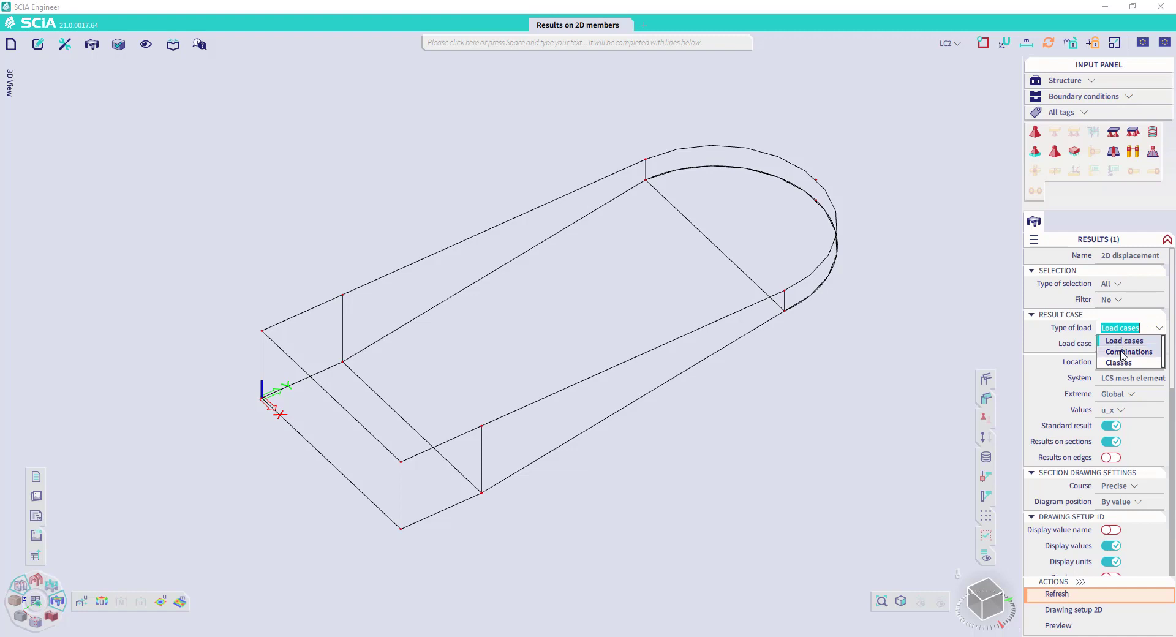
pyautogui.click(1123, 353)
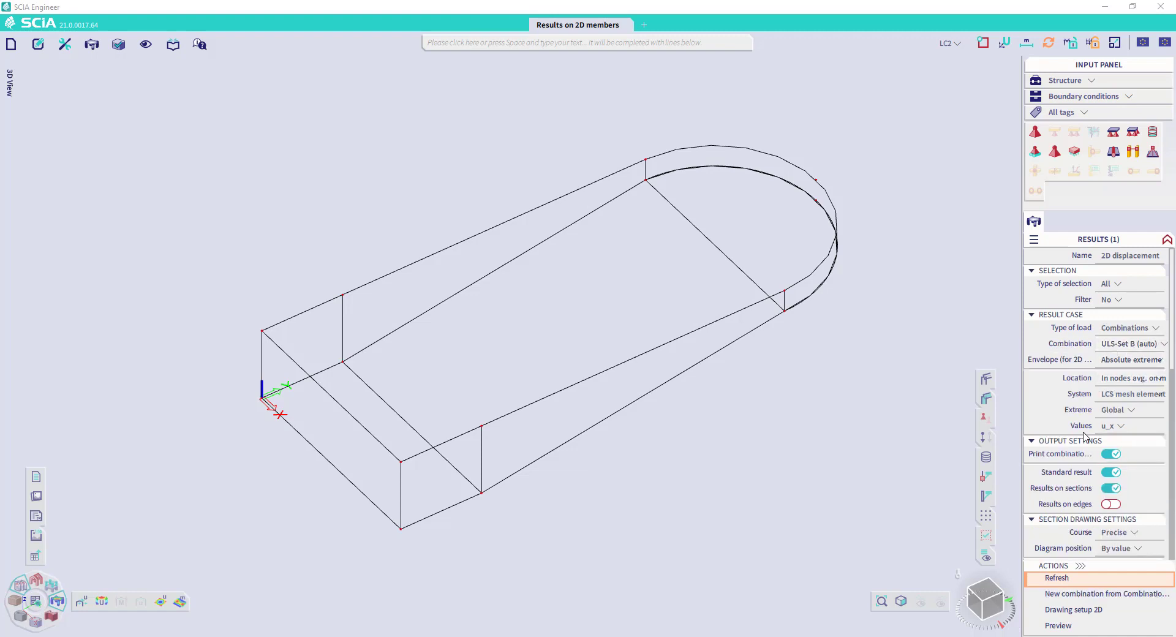
pyautogui.click(1129, 427)
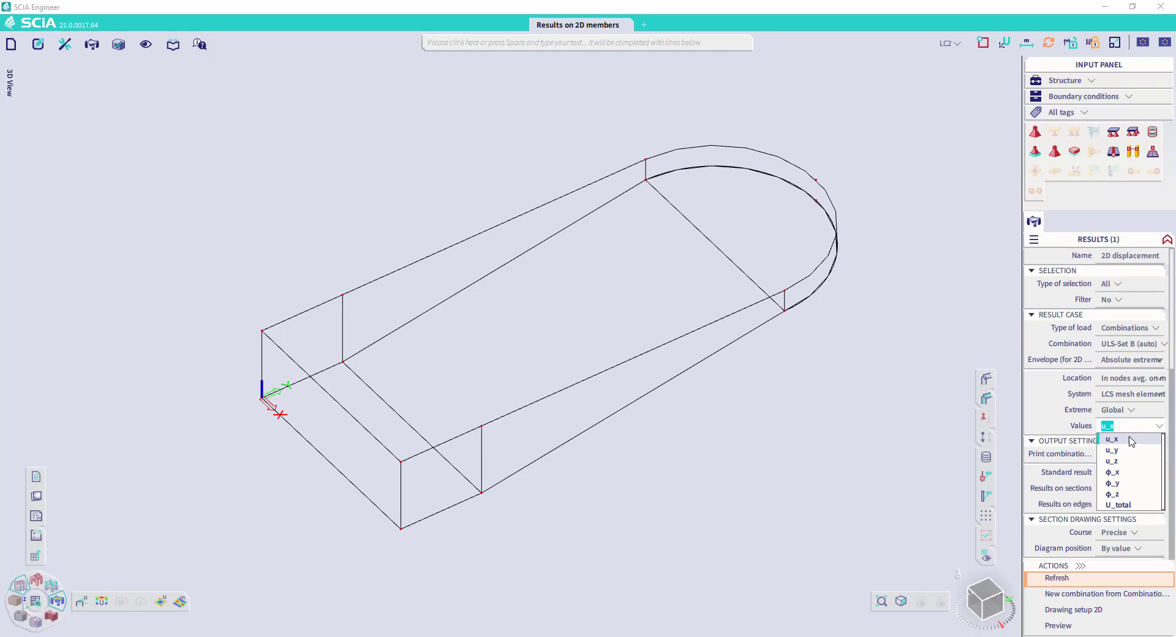
pyautogui.click(1119, 505)
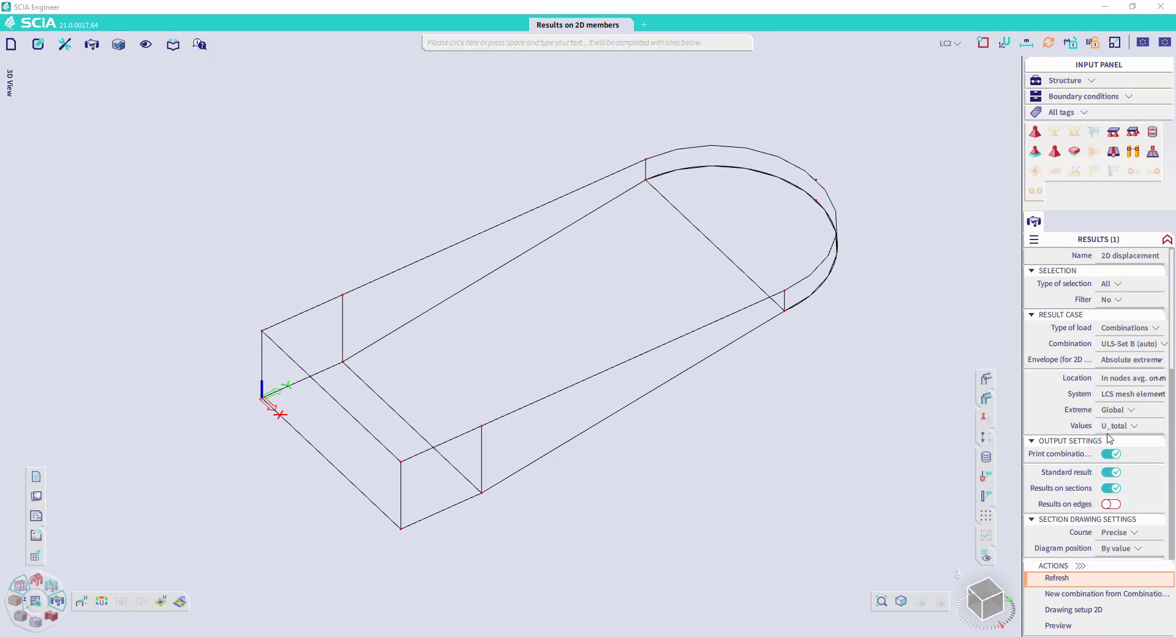
# Turn off results on sections, turn on results on edges, and refresh the total displacement plot.
pyautogui.click(1110, 489)
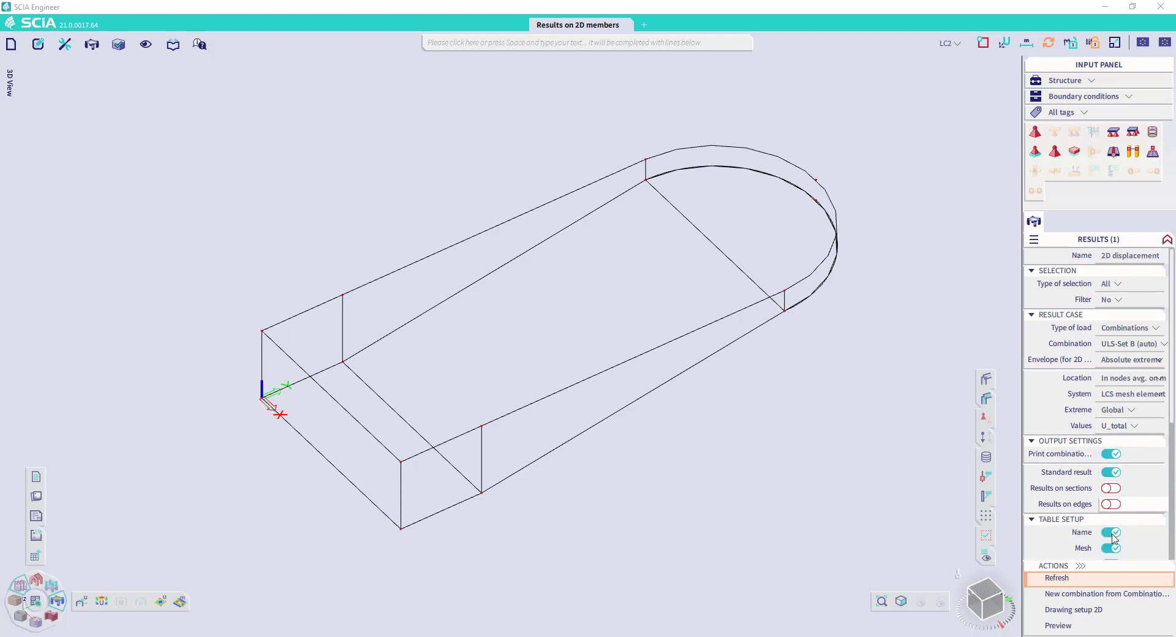
pyautogui.click(1081, 579)
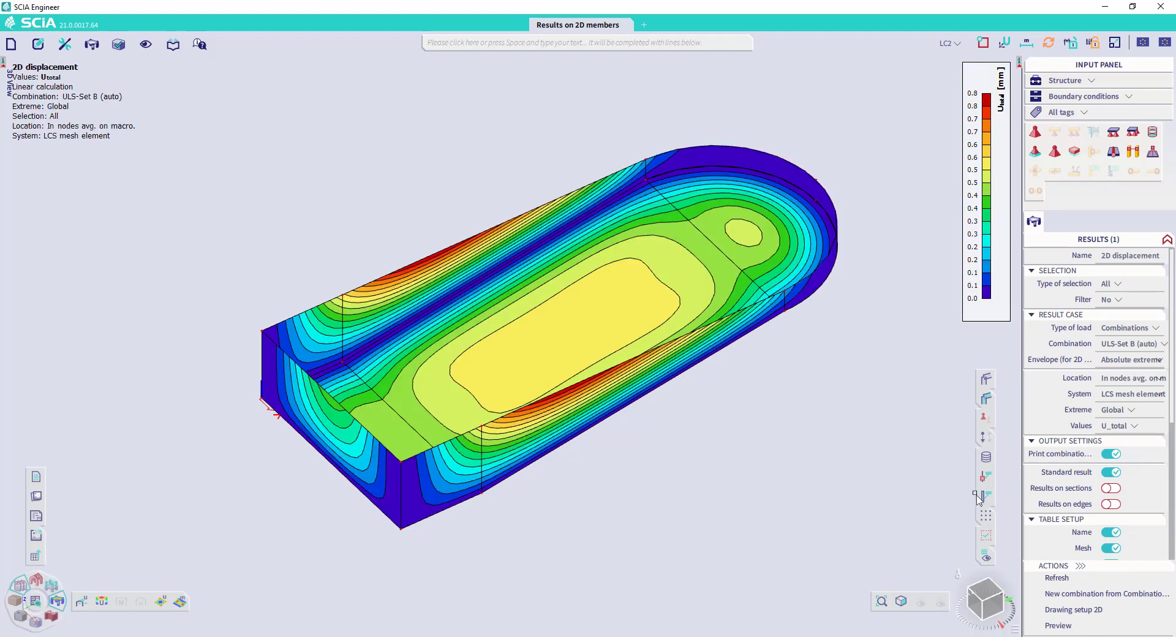
pyautogui.click(1112, 505)
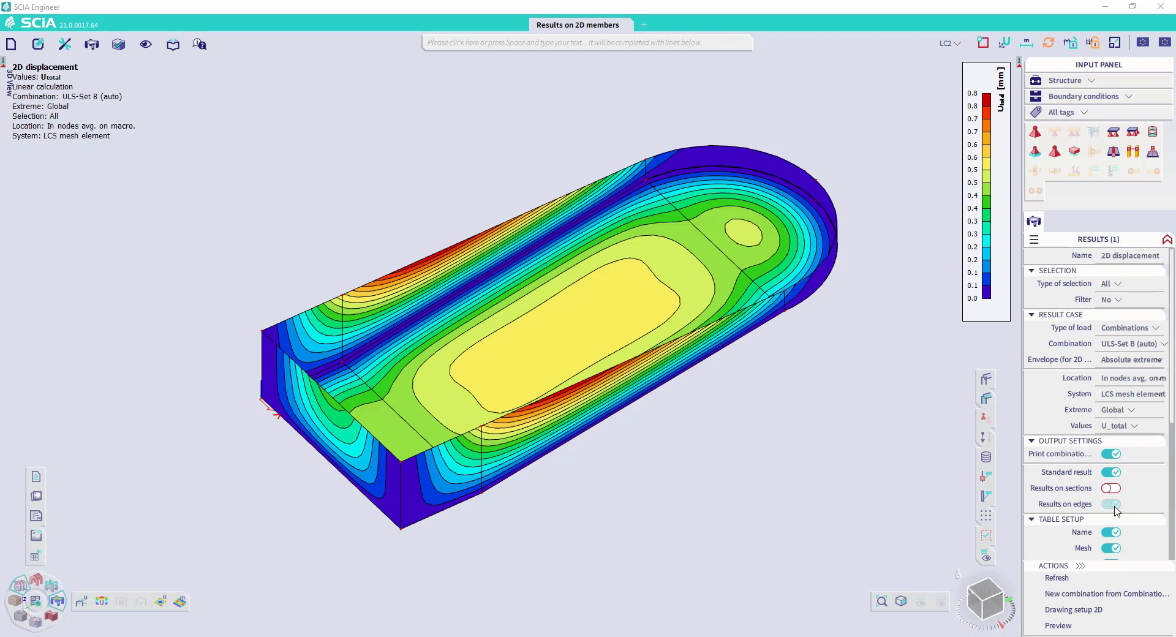
pyautogui.click(1094, 582)
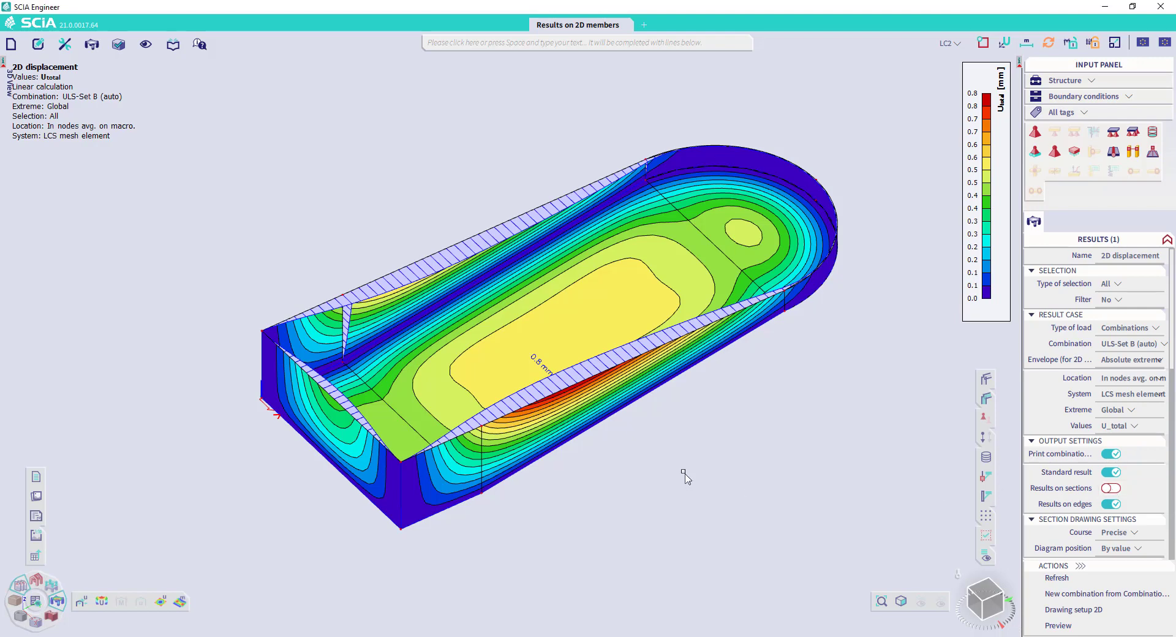
# Add a vertical Section on 2D across the front wall, from its bottom edge midpoint to its top edge midpoint, drawn in Z direction.
pyautogui.click(455, 45)
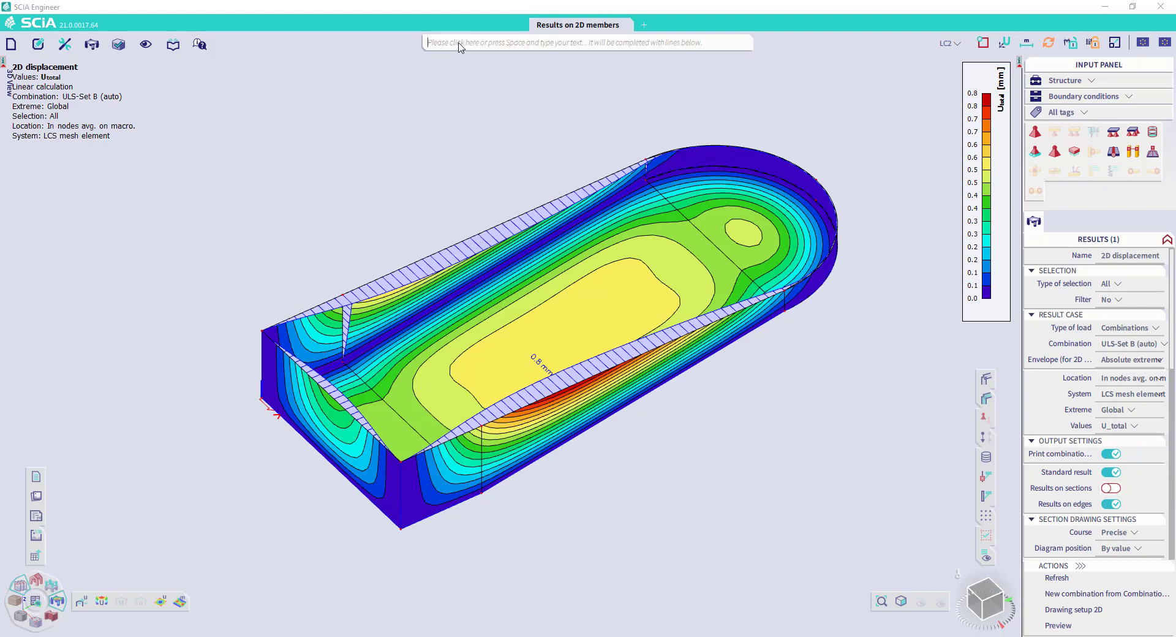
pyautogui.write('Section')
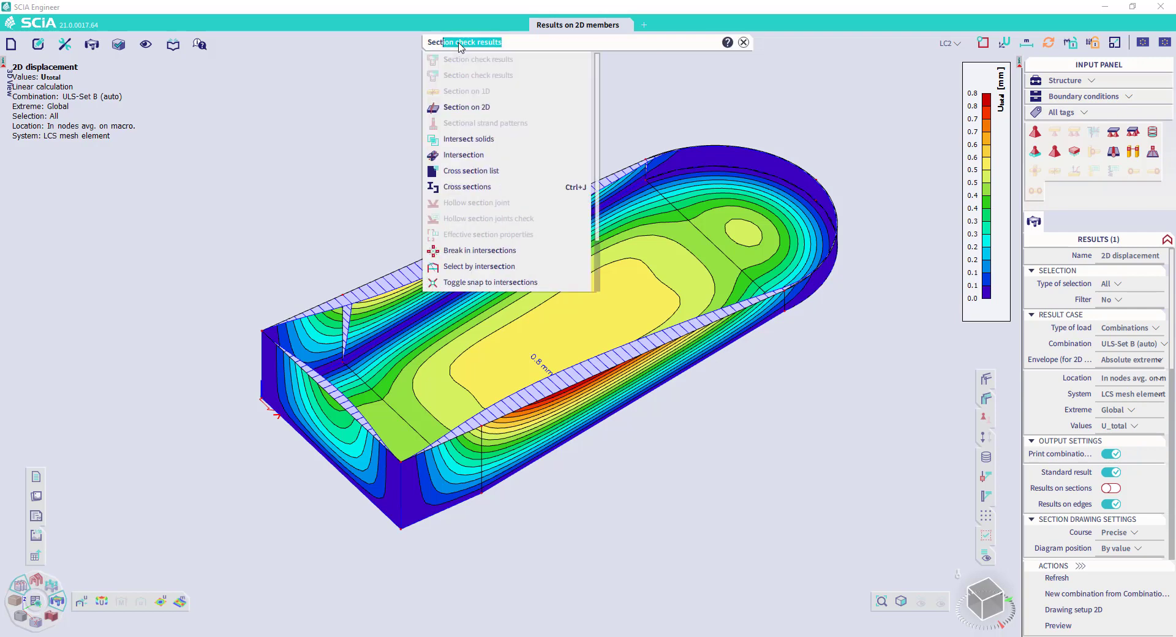
pyautogui.click(458, 107)
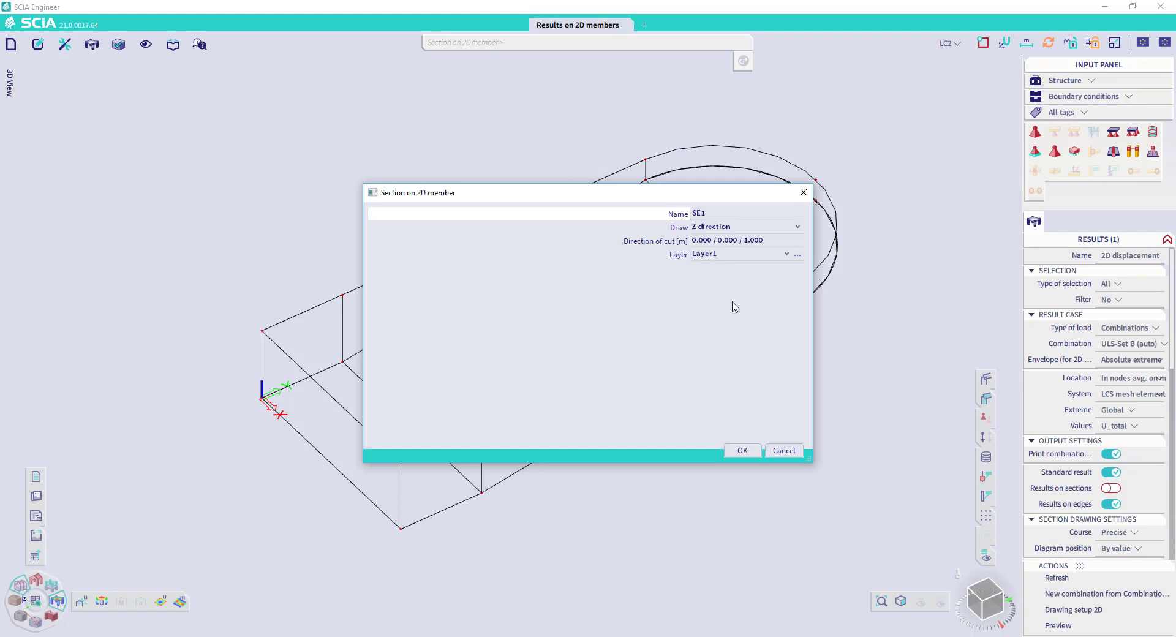
pyautogui.click(743, 451)
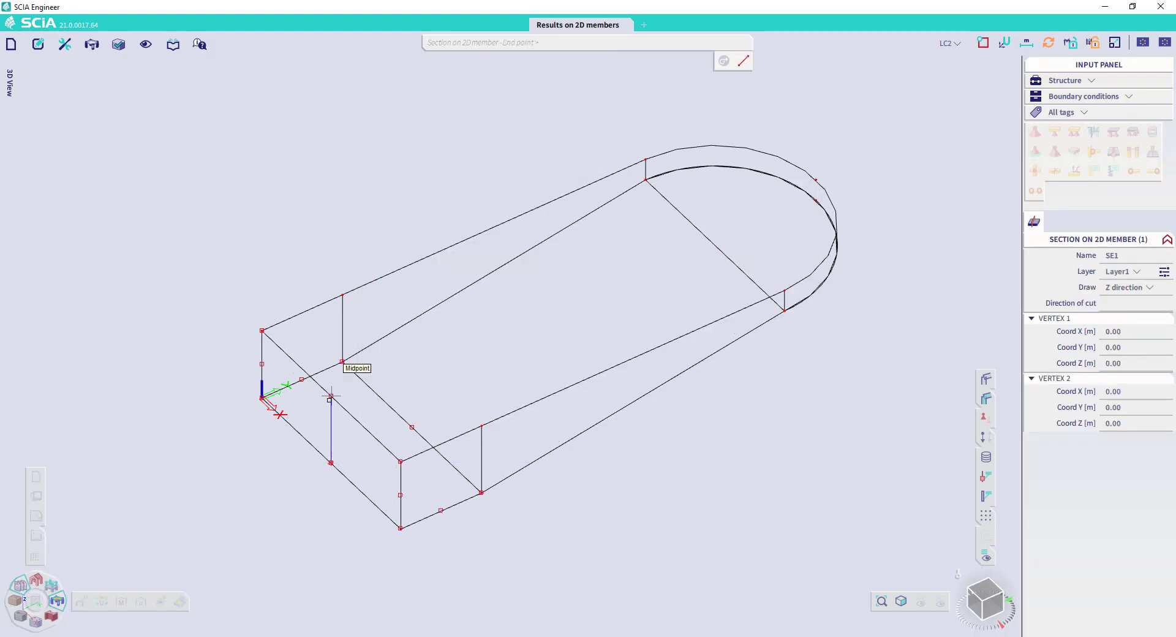
pyautogui.click(331, 462)
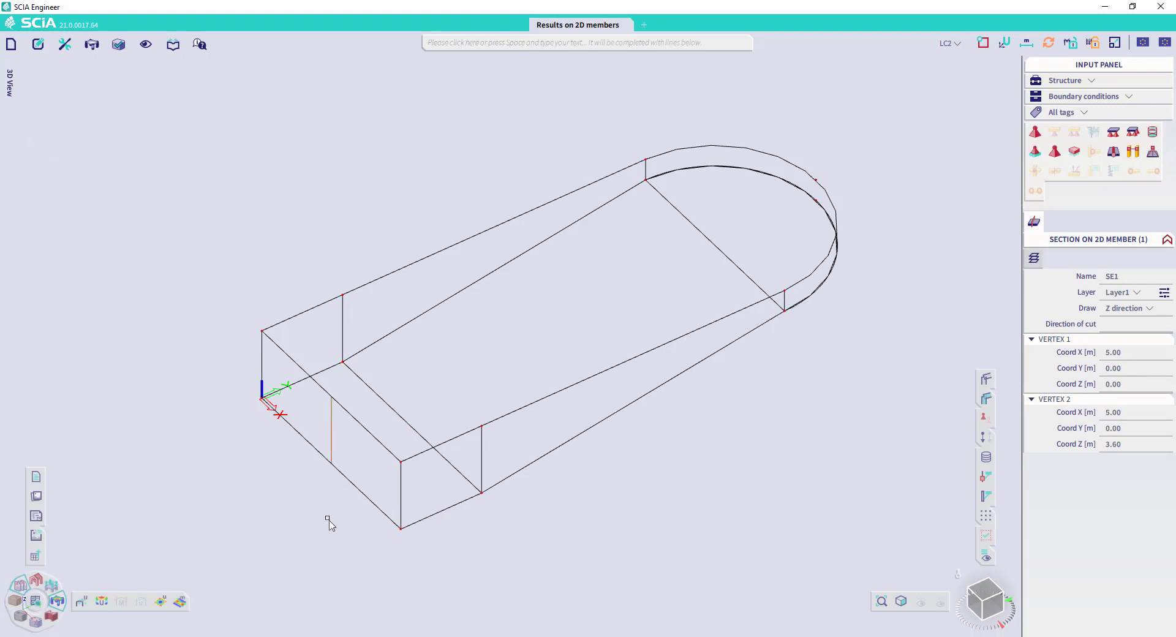
pyautogui.press('Escape')
# Add a second Section on 2D across the floor slab, from the front wall's bottom midpoint to the midpoint of the slab's first internal line.
pyautogui.click(475, 43)
pyautogui.write('sec')
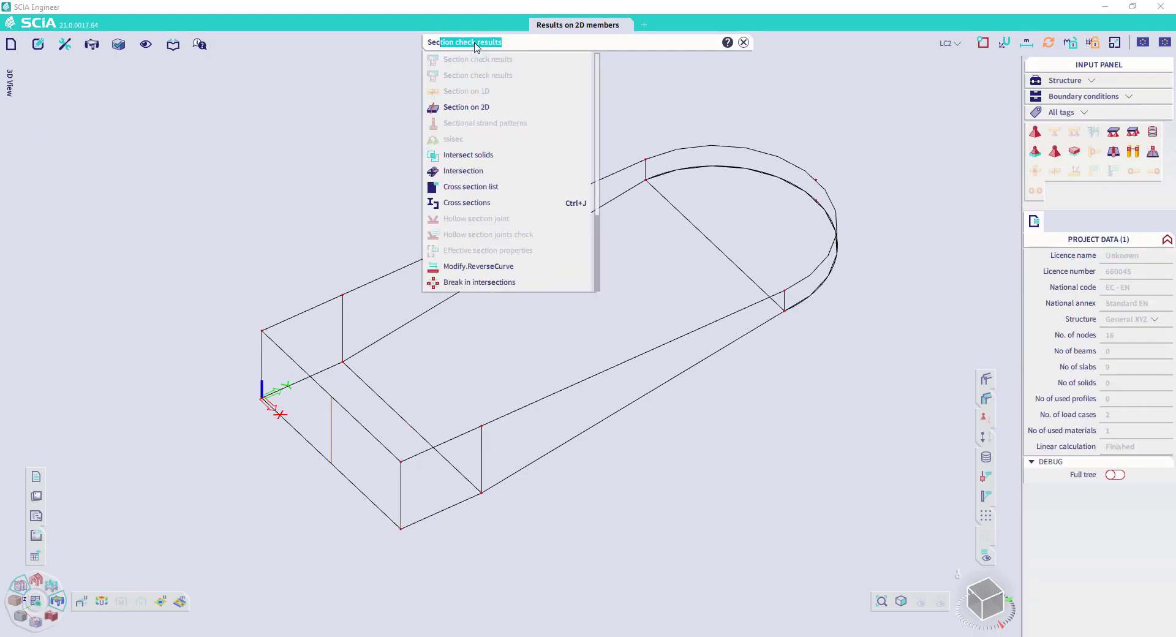
pyautogui.click(485, 108)
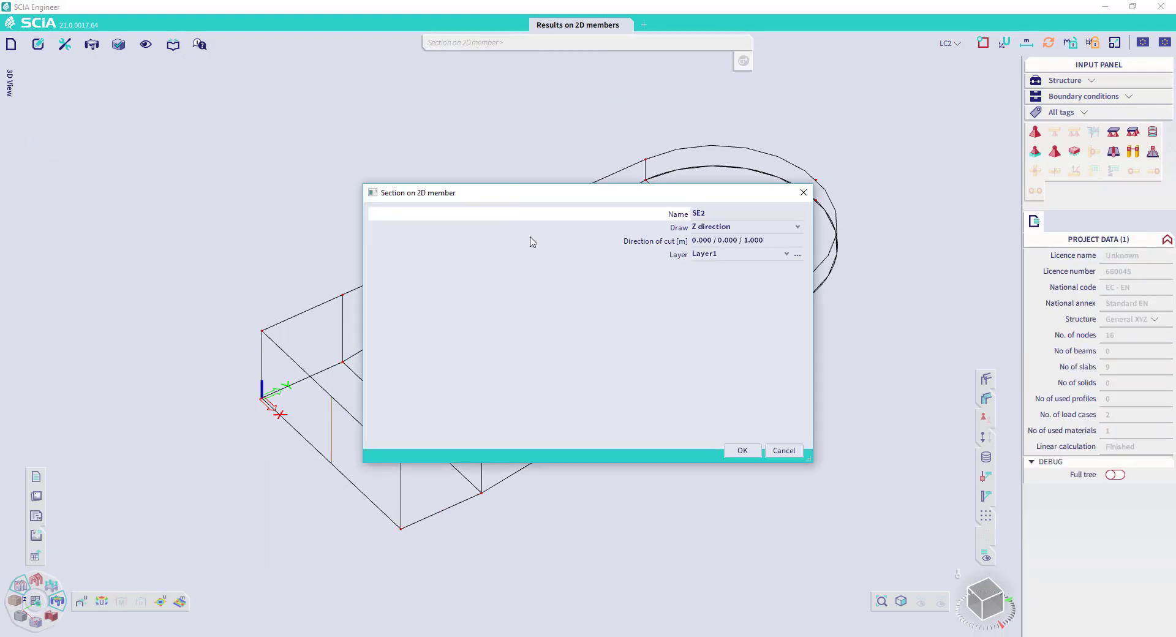
pyautogui.click(743, 450)
pyautogui.click(331, 463)
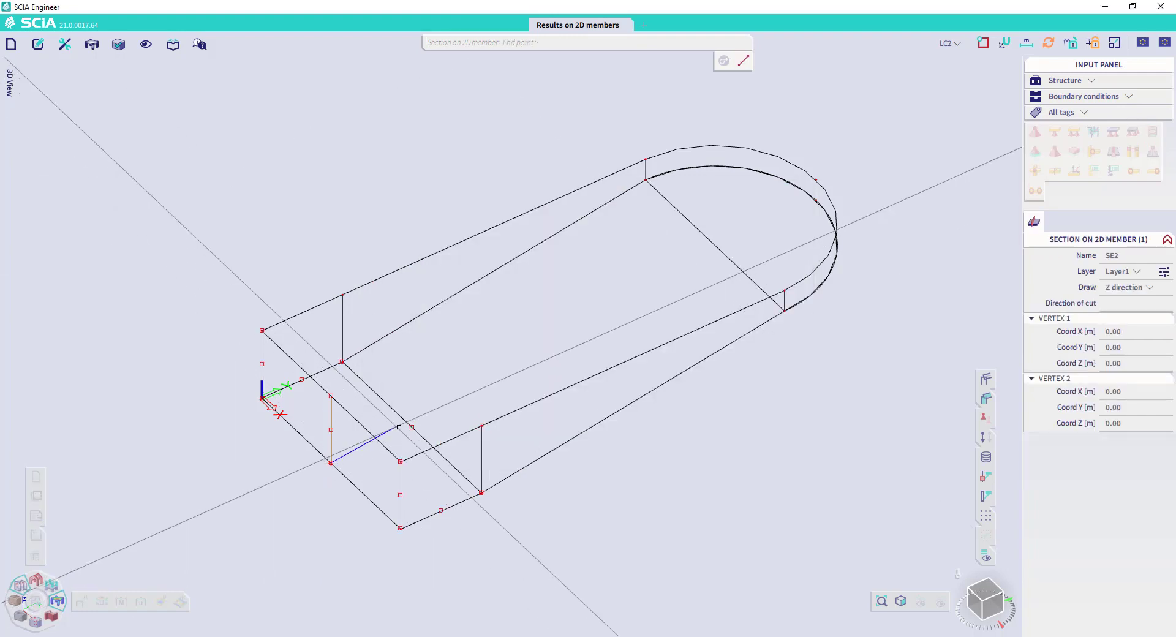
pyautogui.click(412, 427)
pyautogui.press('Escape')
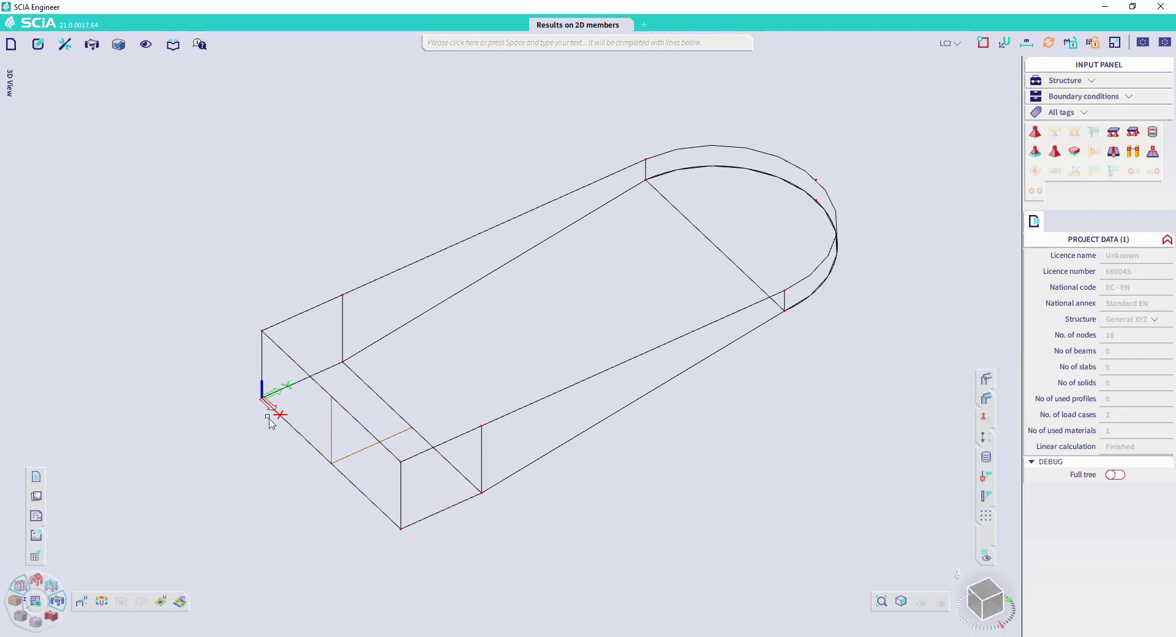
# Display the 2D displacement only on the sections, with standard results and results on edges turned off.
pyautogui.moveTo(173, 605)
pyautogui.click(161, 602)
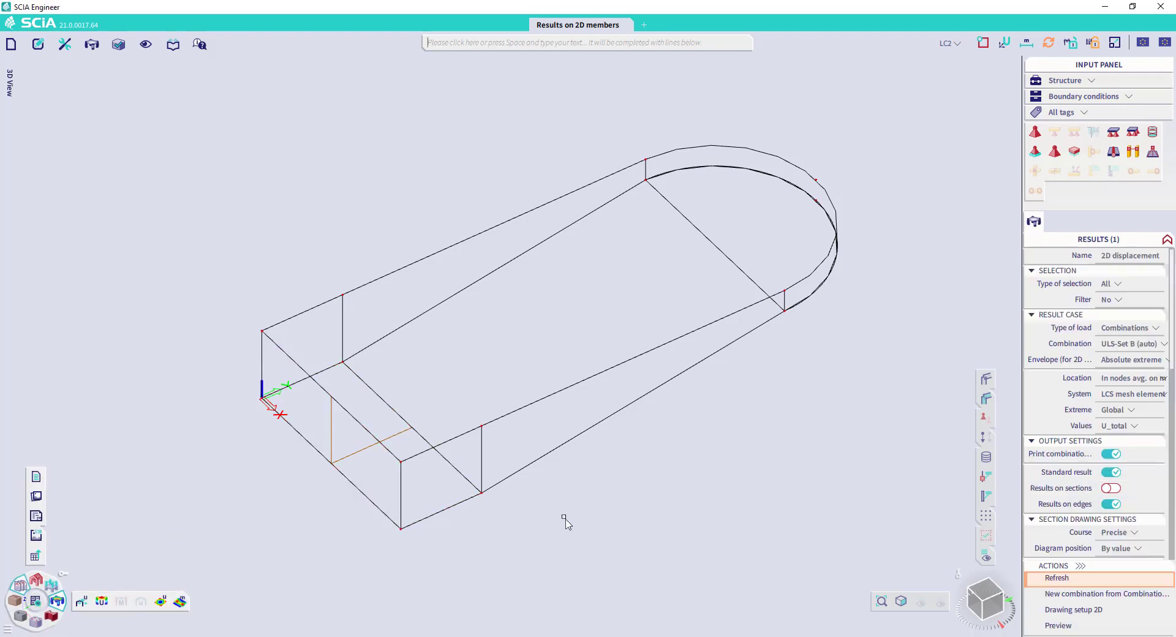
pyautogui.click(1112, 489)
pyautogui.click(1110, 505)
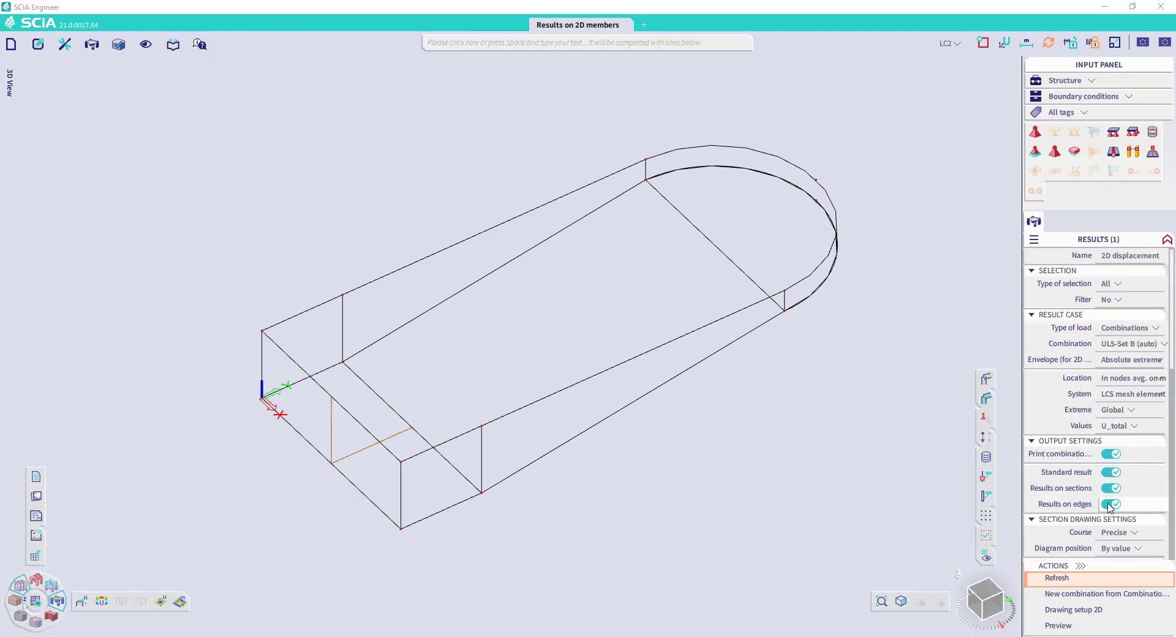
pyautogui.click(1110, 473)
pyautogui.click(1083, 579)
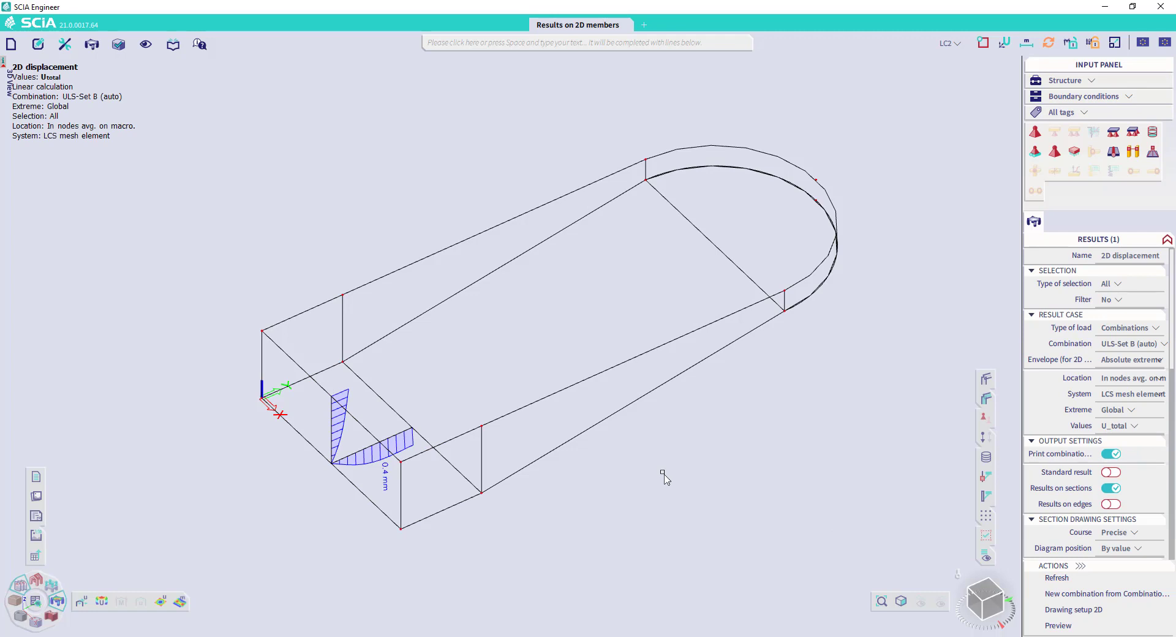
# Set up the 2D internal forces results for load combinations, with basic magnitudes as the type of values.
pyautogui.moveTo(182, 603)
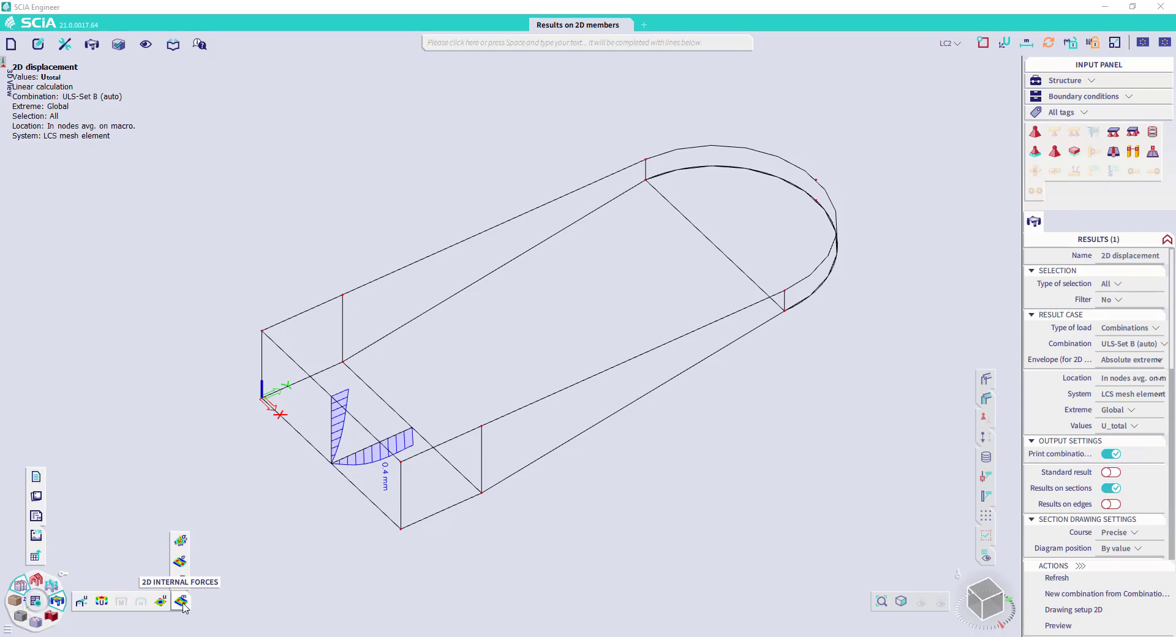
pyautogui.click(181, 603)
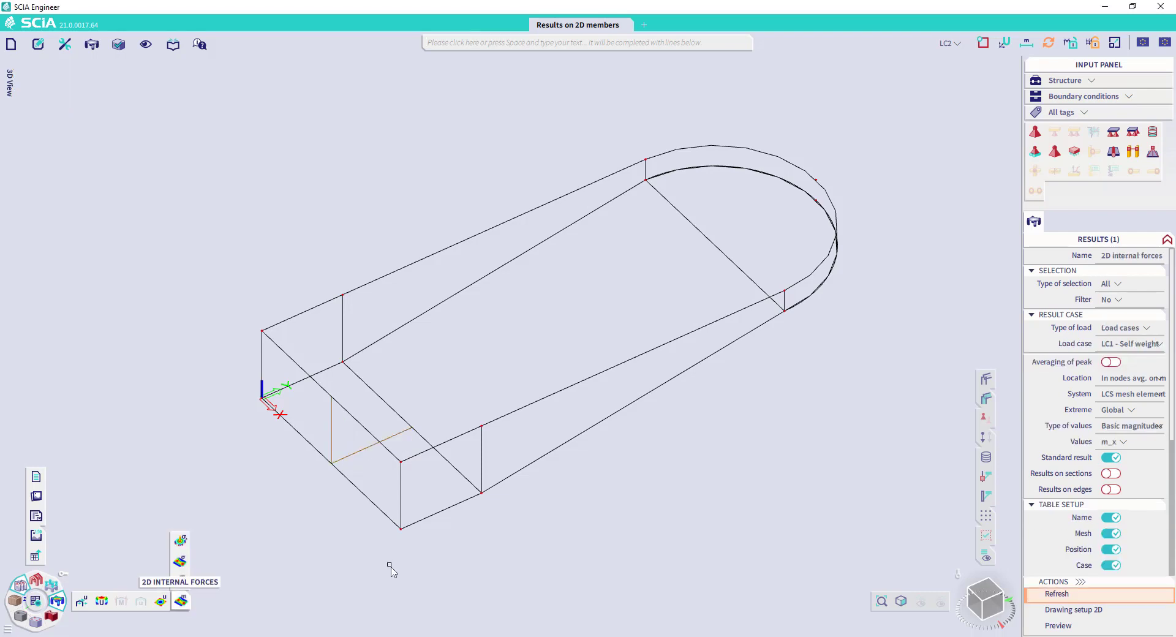
pyautogui.click(1122, 328)
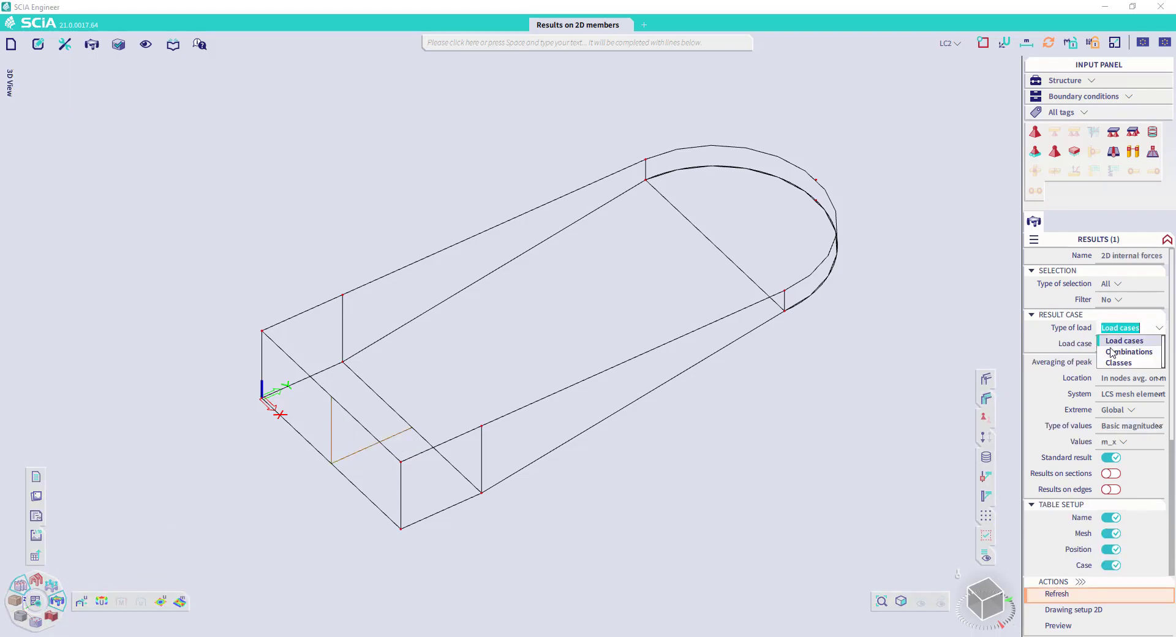
pyautogui.click(1113, 352)
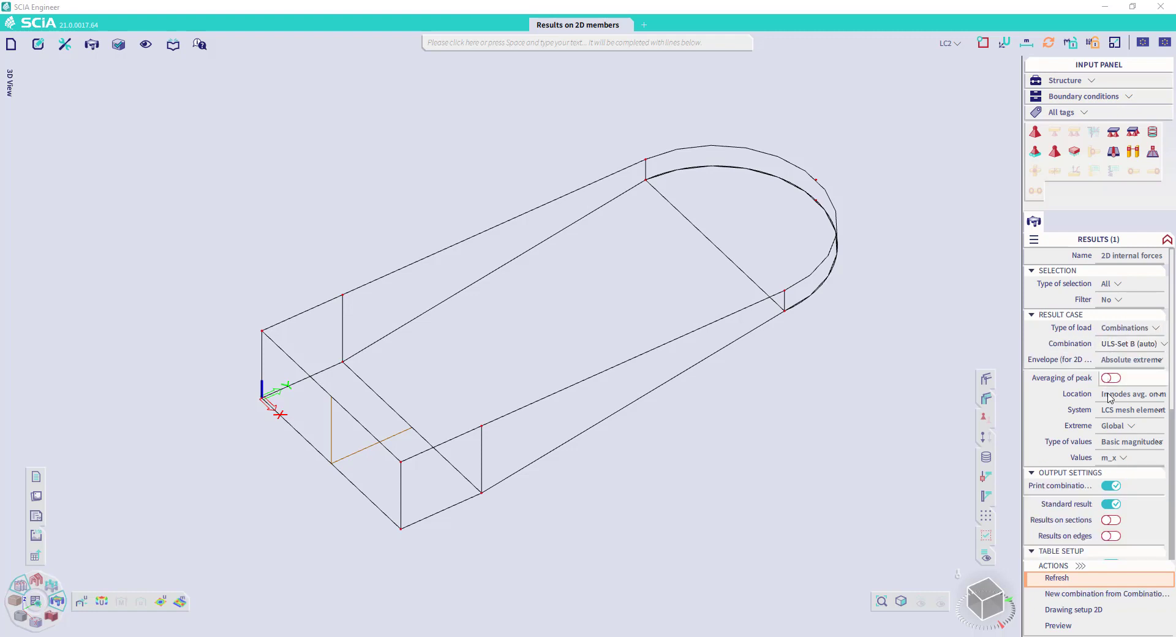
pyautogui.click(1118, 443)
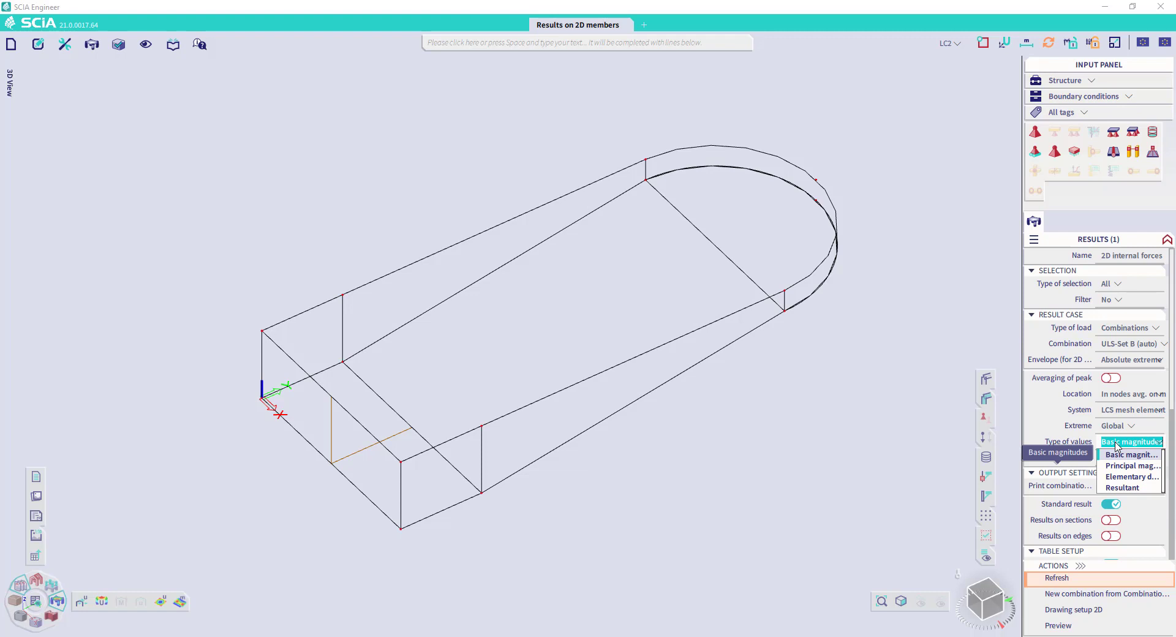
pyautogui.click(1117, 455)
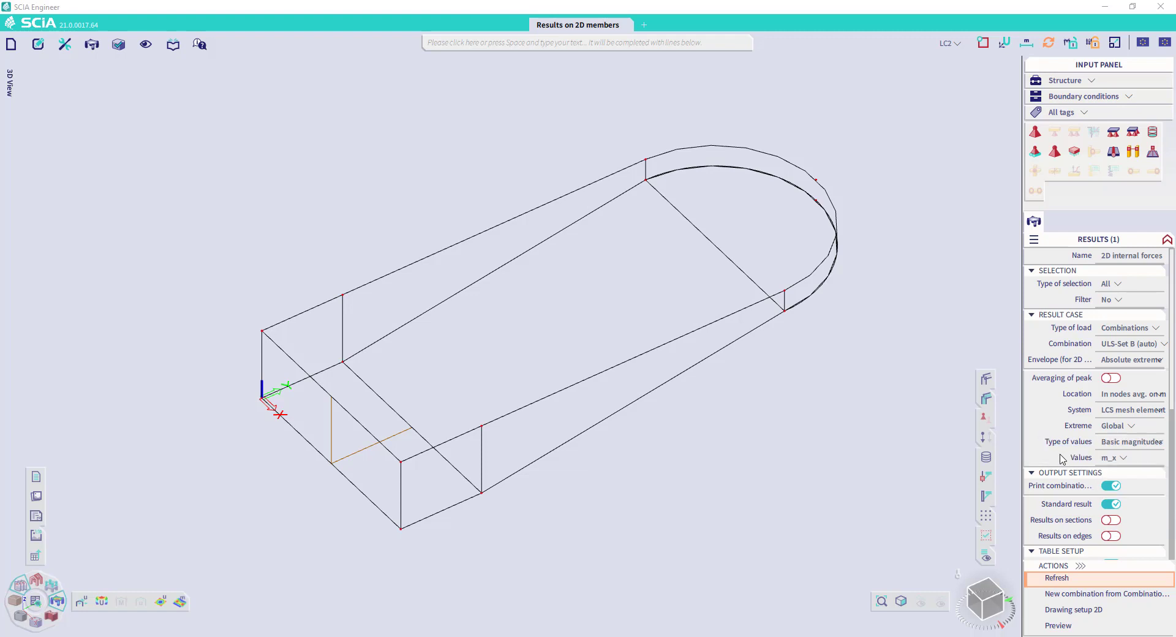
# Display the 2D internal forces with n_y as the value for combination ULS-Set B (auto).
pyautogui.click(1117, 459)
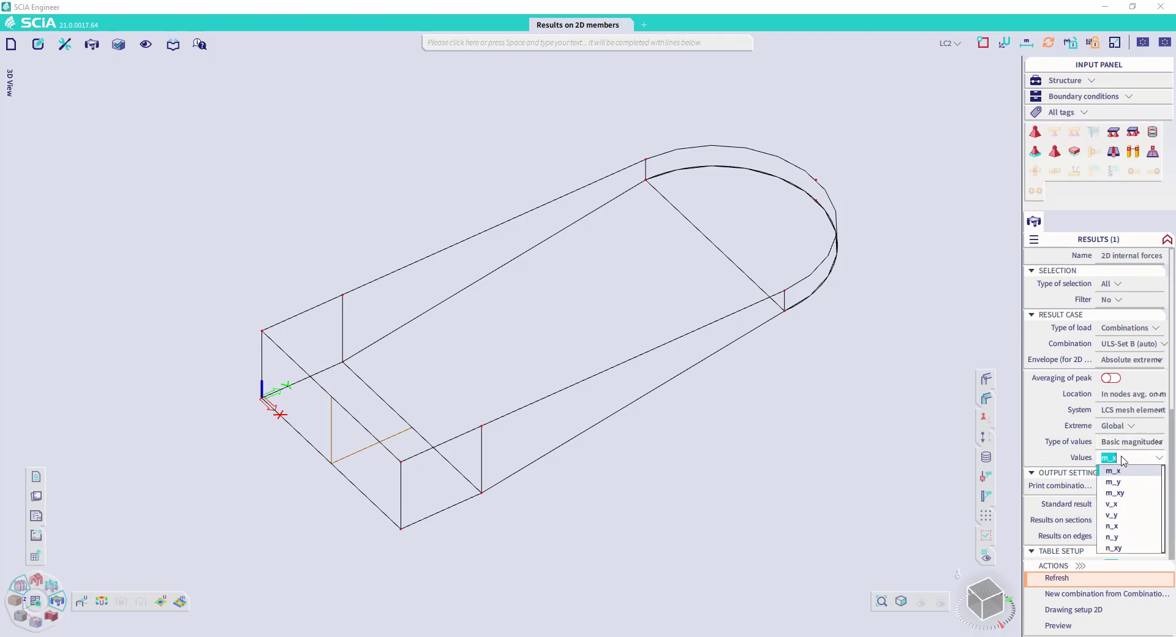
pyautogui.click(1112, 537)
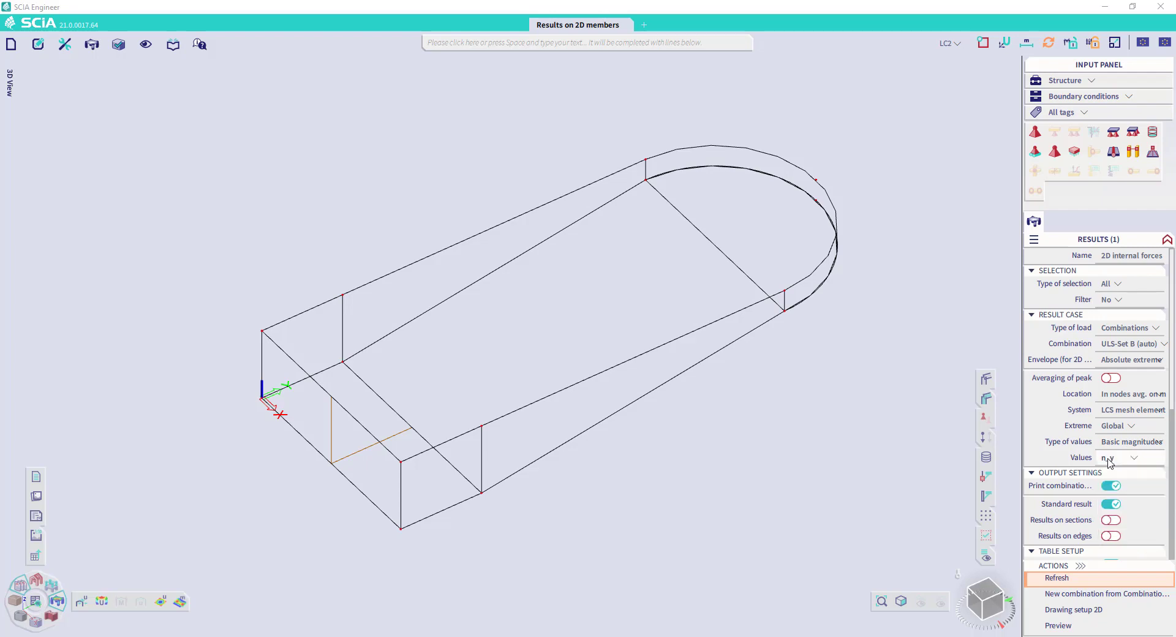
pyautogui.click(1080, 576)
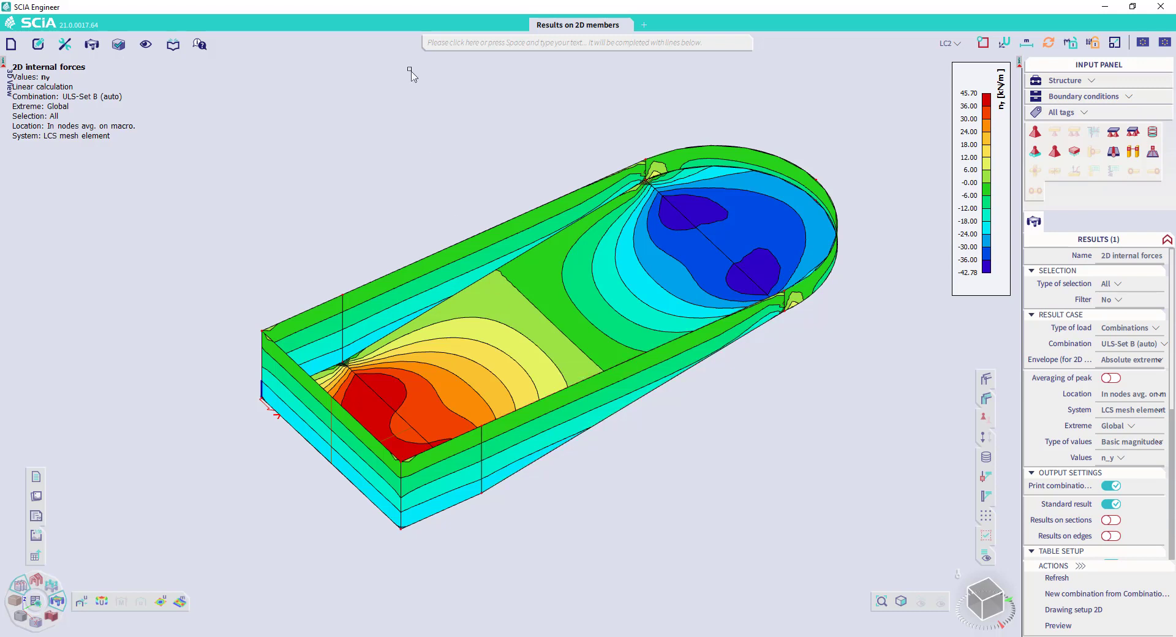
# Add a vertical Integration strip 1000 mm wide on the short side wall at X = 10 m, between its bottom and top edge midpoints.
pyautogui.click(476, 44)
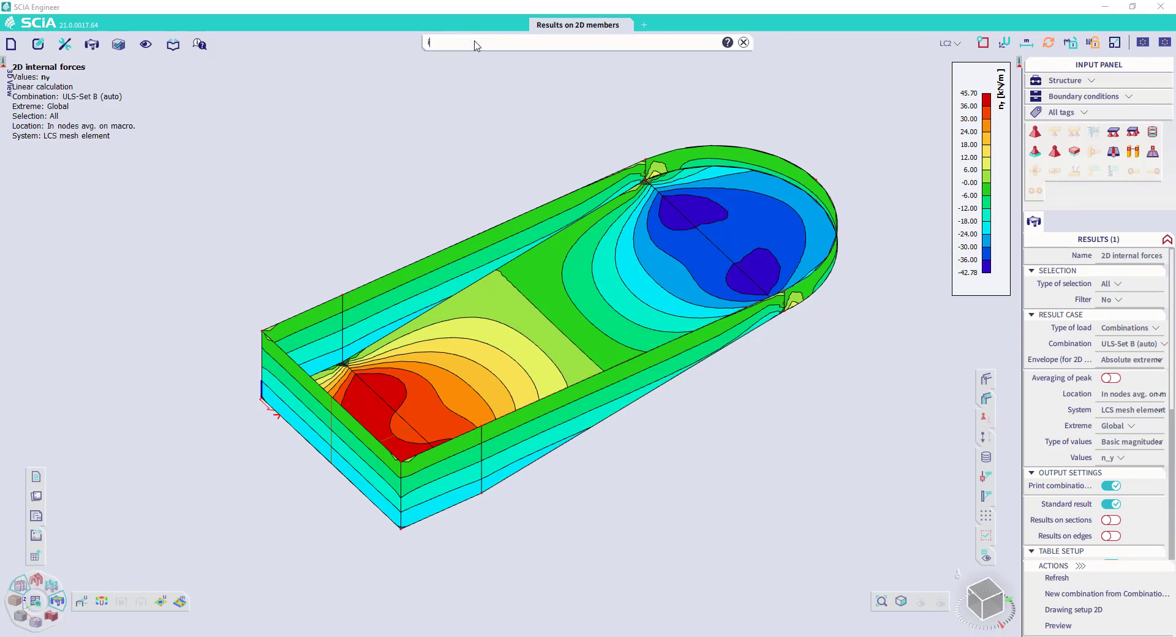
pyautogui.write('Integration member')
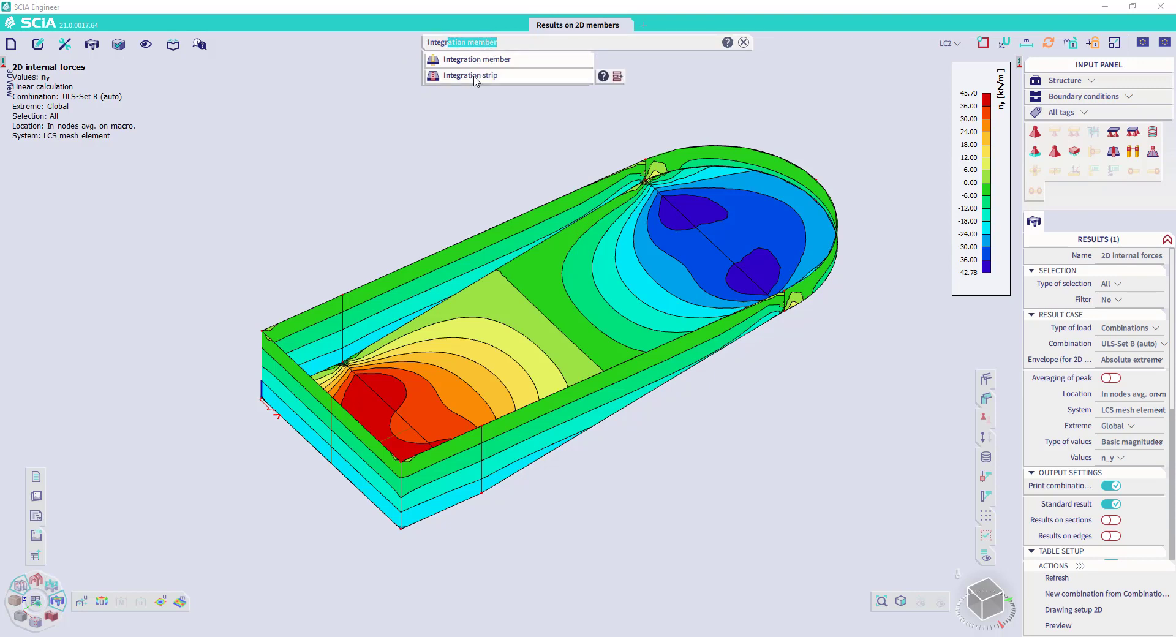
pyautogui.click(476, 78)
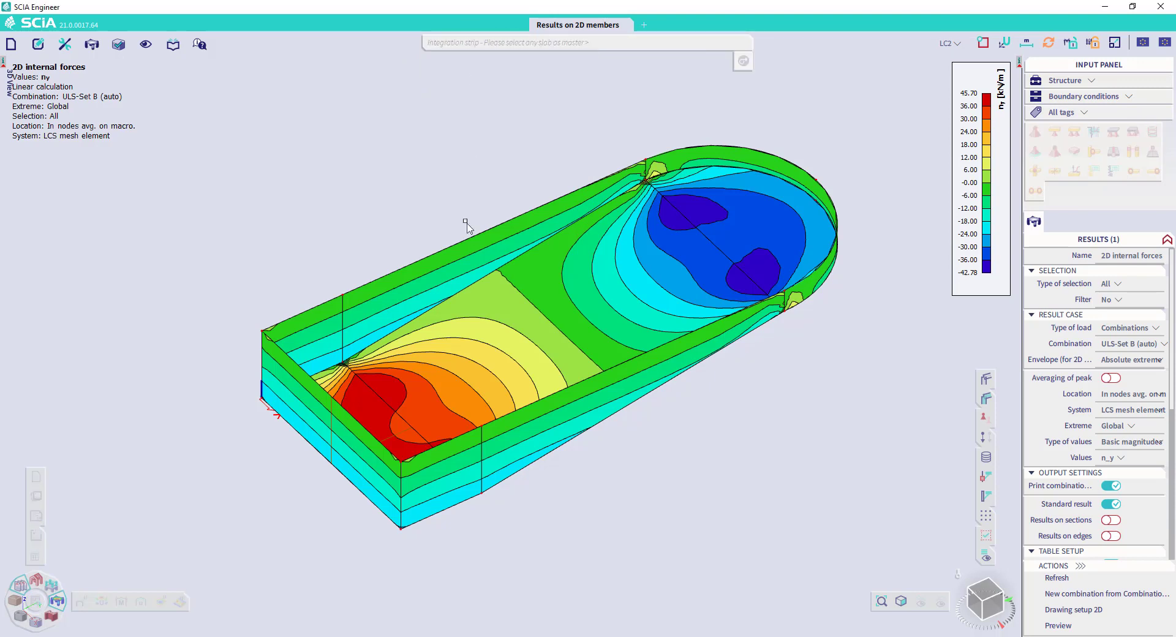
pyautogui.click(457, 442)
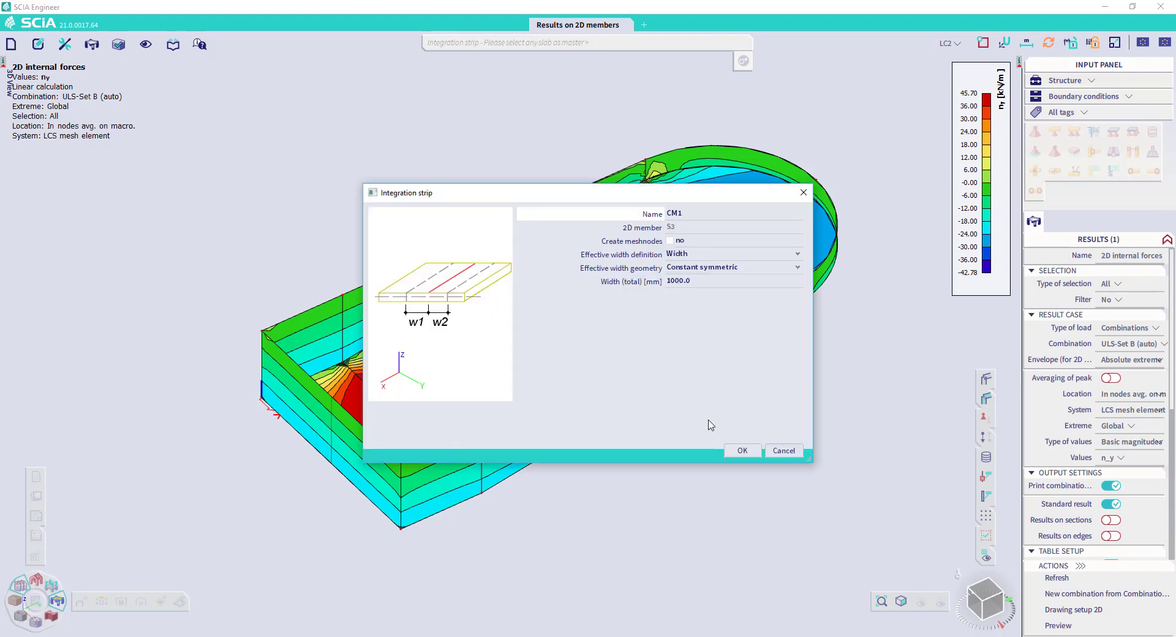
pyautogui.click(743, 450)
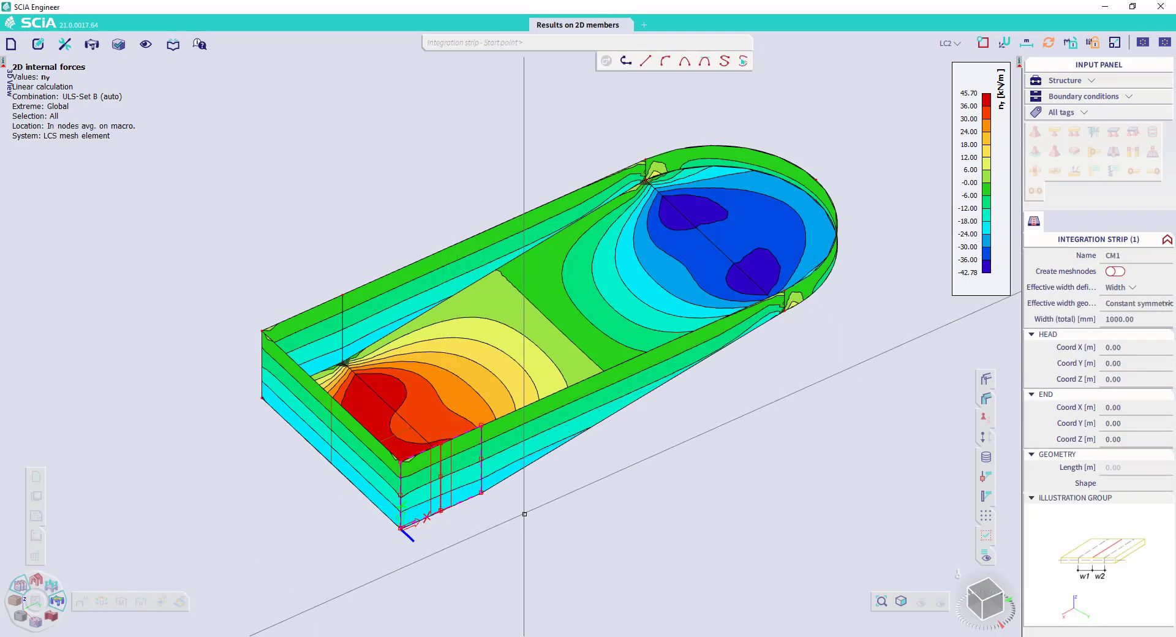
pyautogui.click(441, 442)
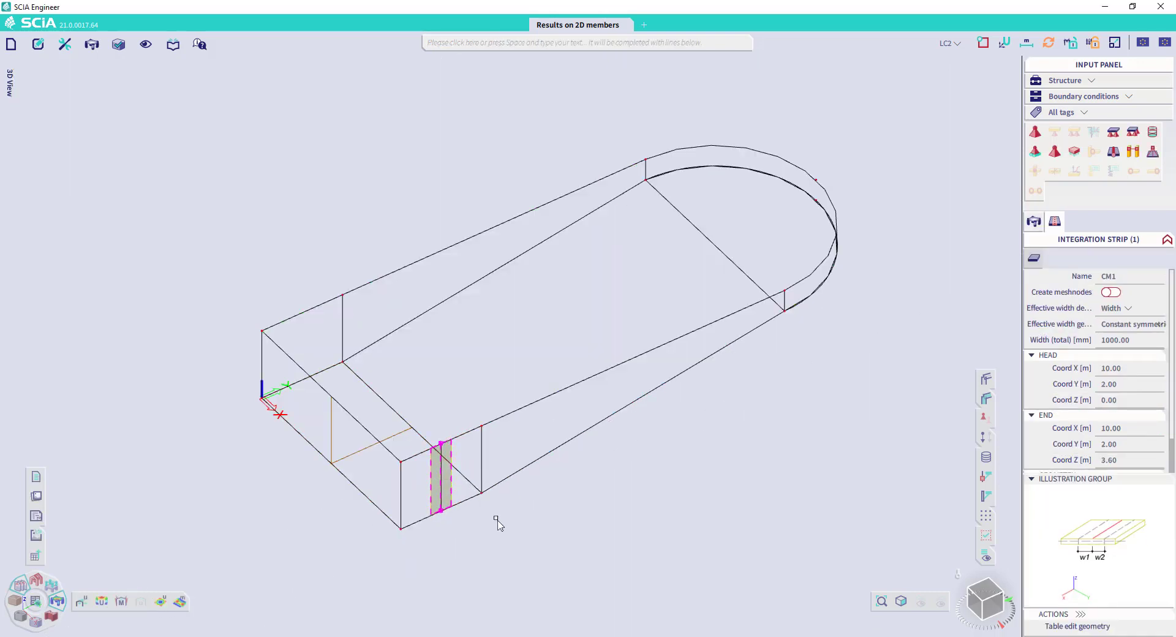
pyautogui.press('Escape')
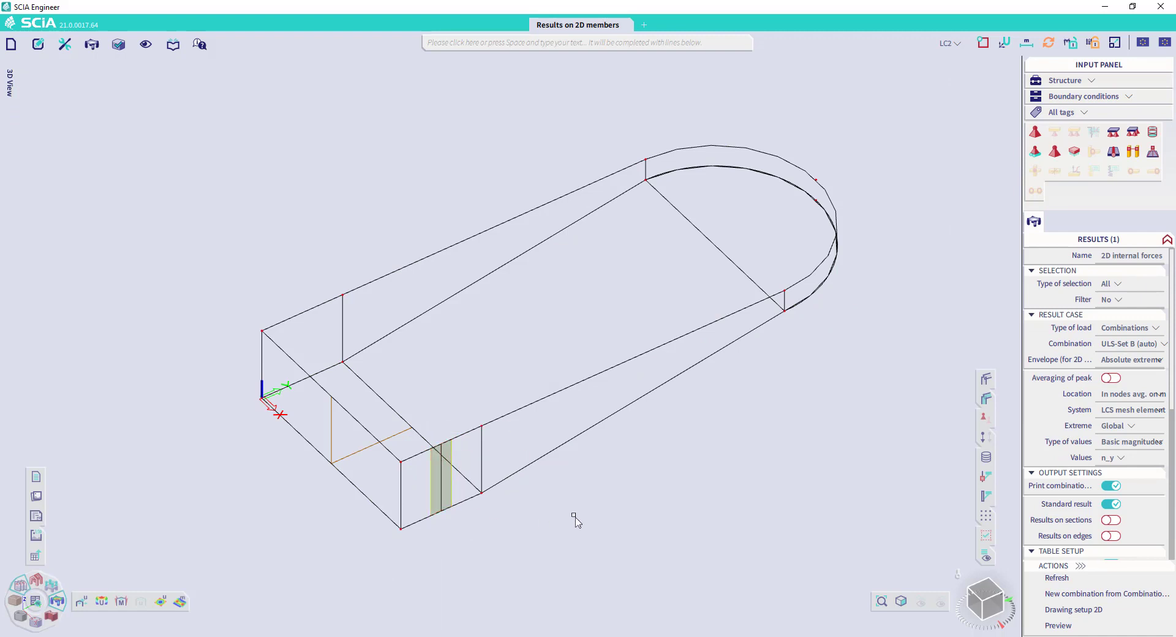
# Add a vertical Integration member with a 0.5 m rectangular bounding box at the midpoint of the opposite short side wall.
pyautogui.click(528, 48)
pyautogui.write('Integration member')
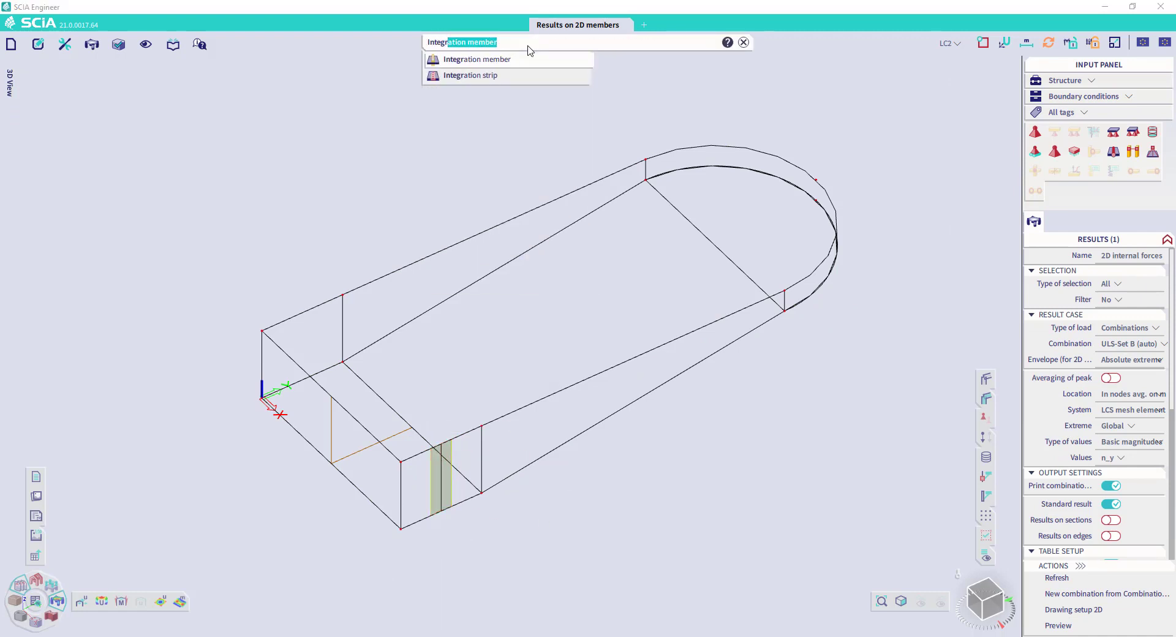
pyautogui.click(531, 63)
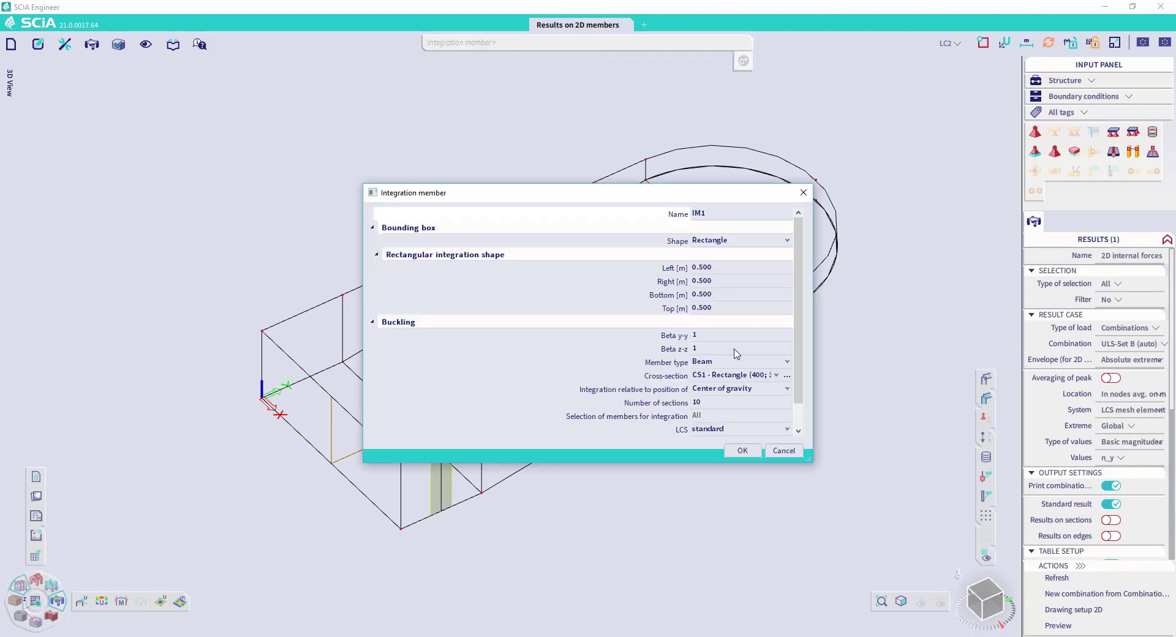
pyautogui.click(742, 450)
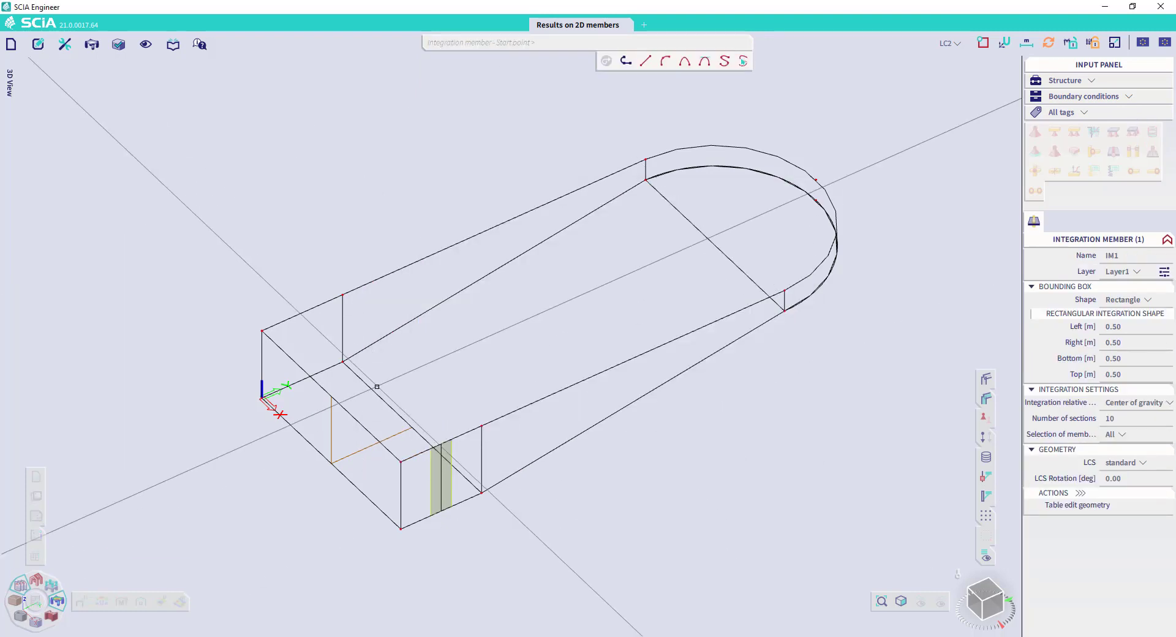
pyautogui.click(302, 313)
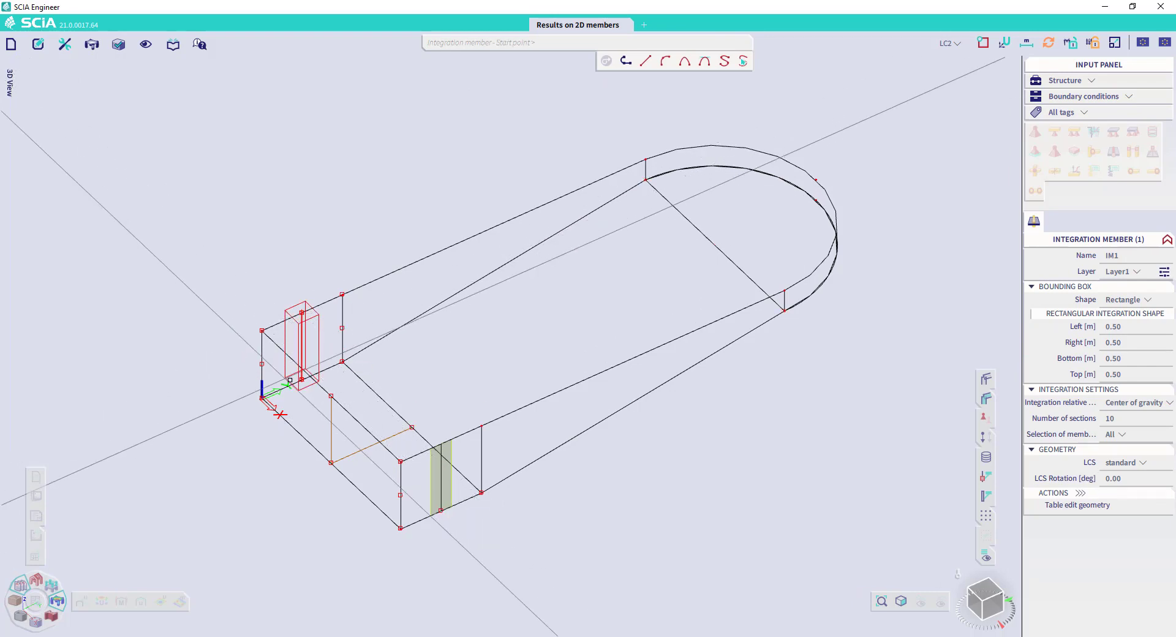
pyautogui.press('Escape')
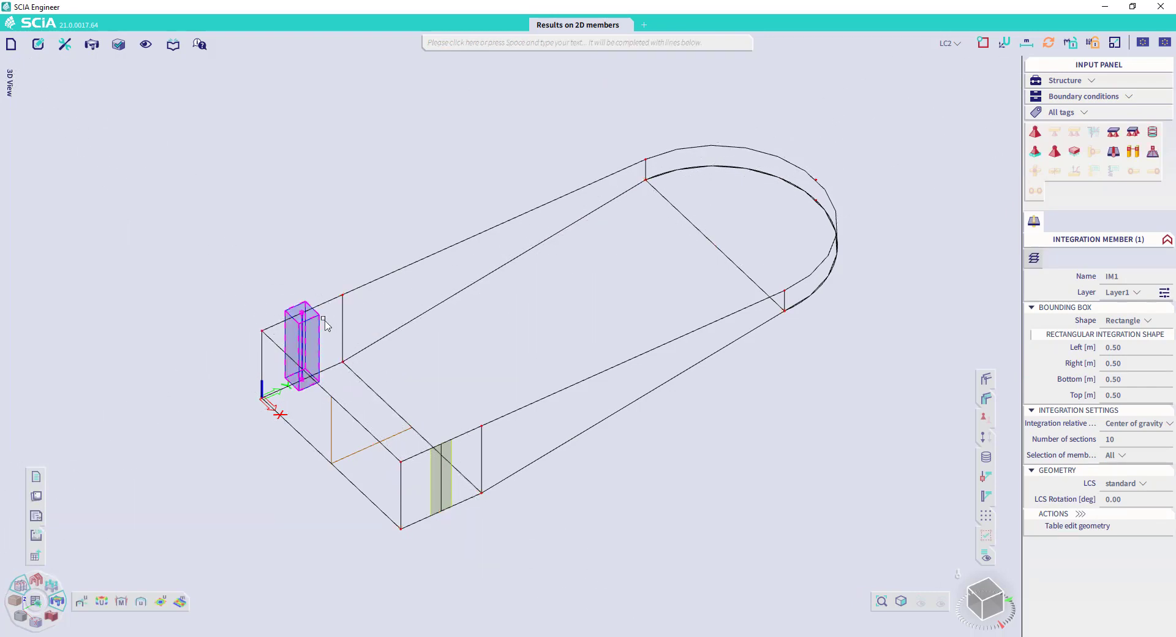
pyautogui.click(476, 350)
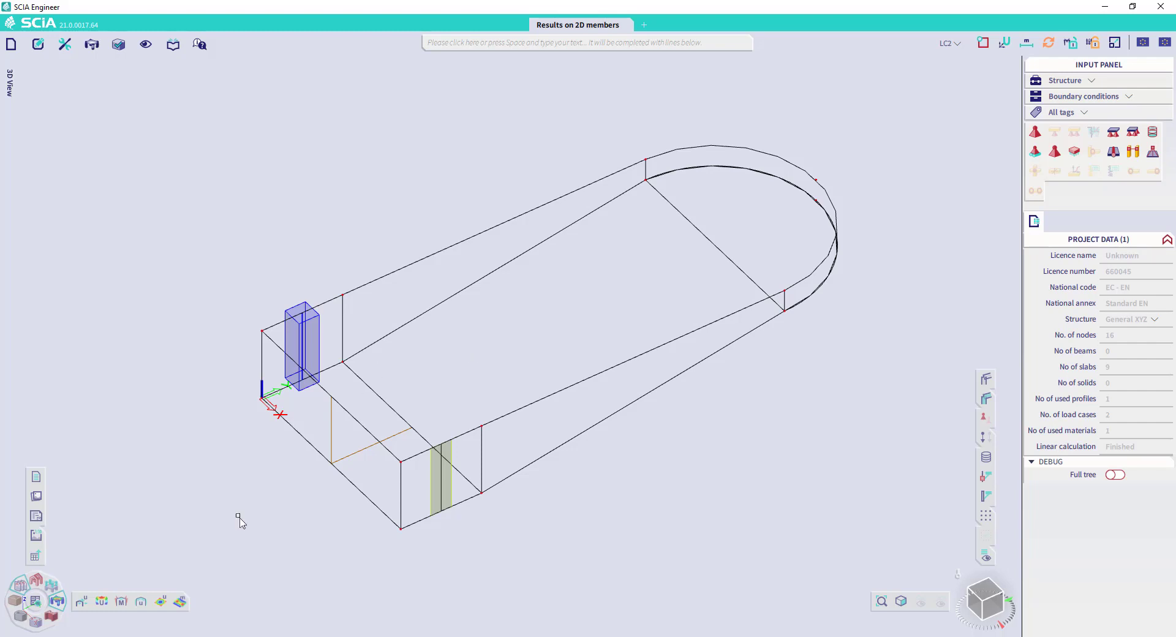
# Display the 1D internal forces N on the integration strip and member for ULS-Set B (auto), and preview the results table.
pyautogui.click(181, 603)
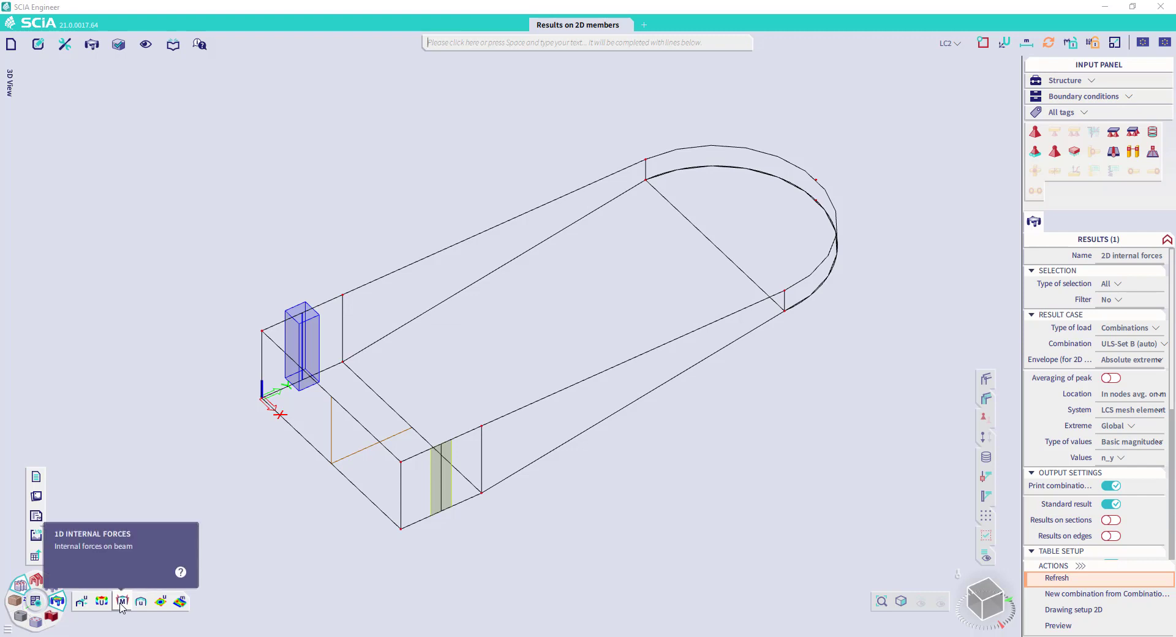
pyautogui.click(121, 603)
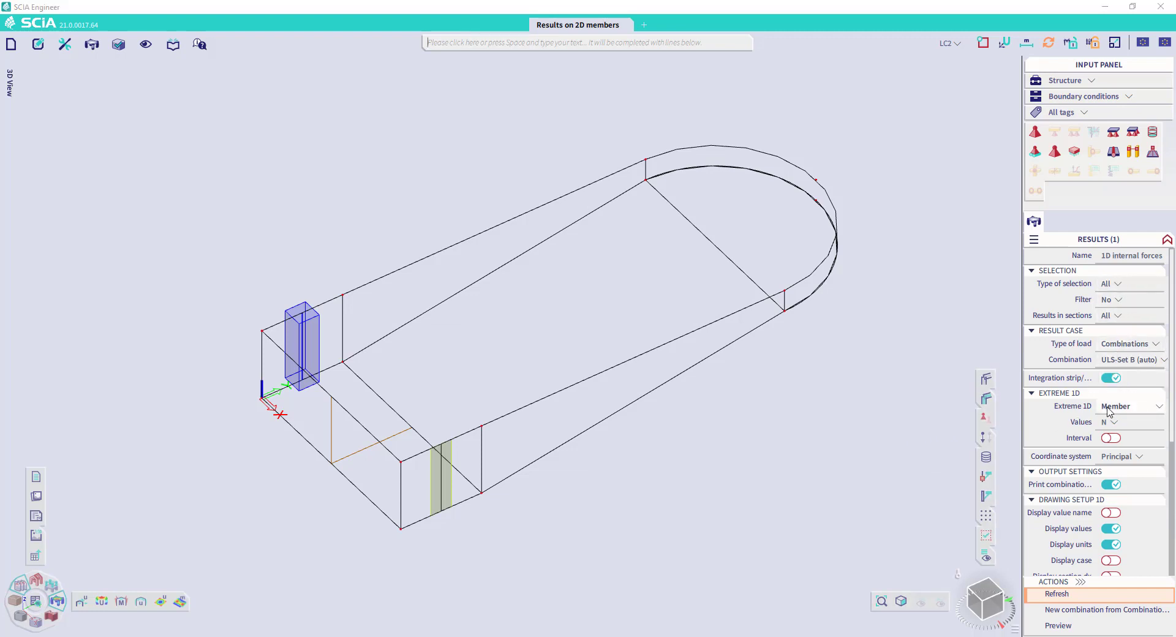
pyautogui.click(1116, 601)
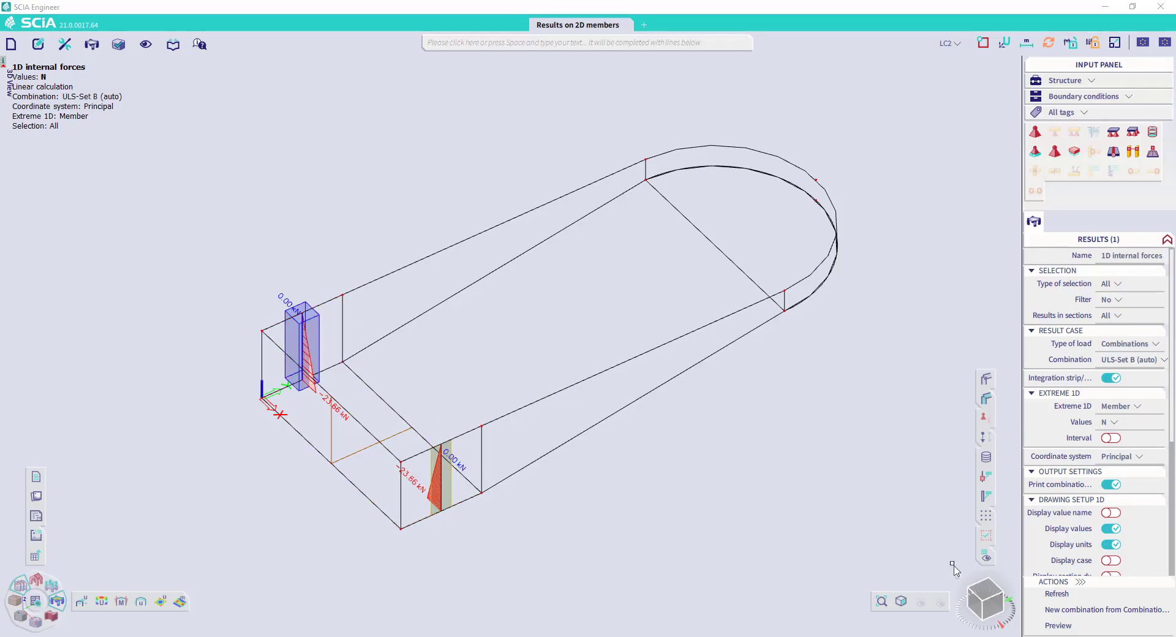
pyautogui.click(1111, 627)
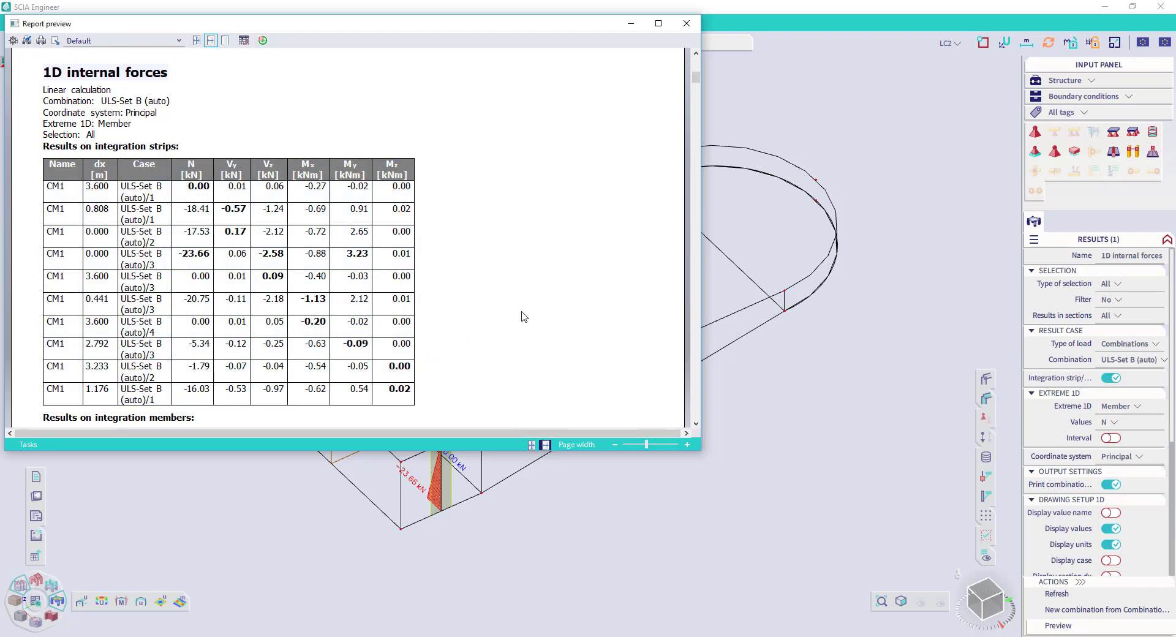
pyautogui.click(687, 23)
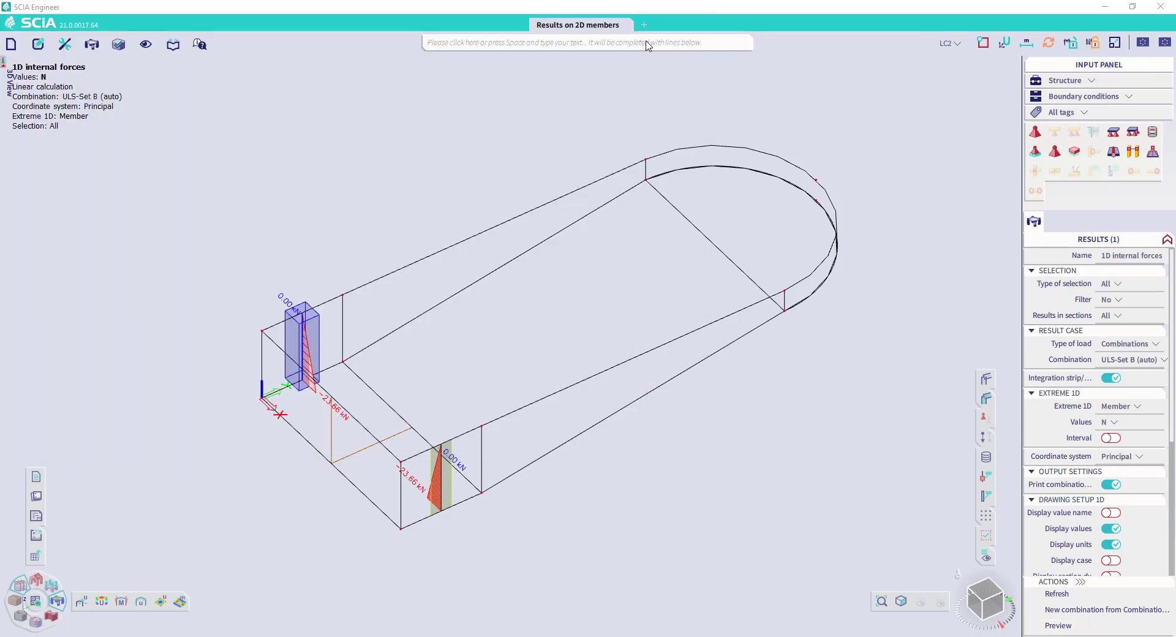
# Display the 2D stress/strain results for combination ULS-Set B (auto), with principal stress as the type and σ_E+ as the value.
pyautogui.moveTo(182, 609)
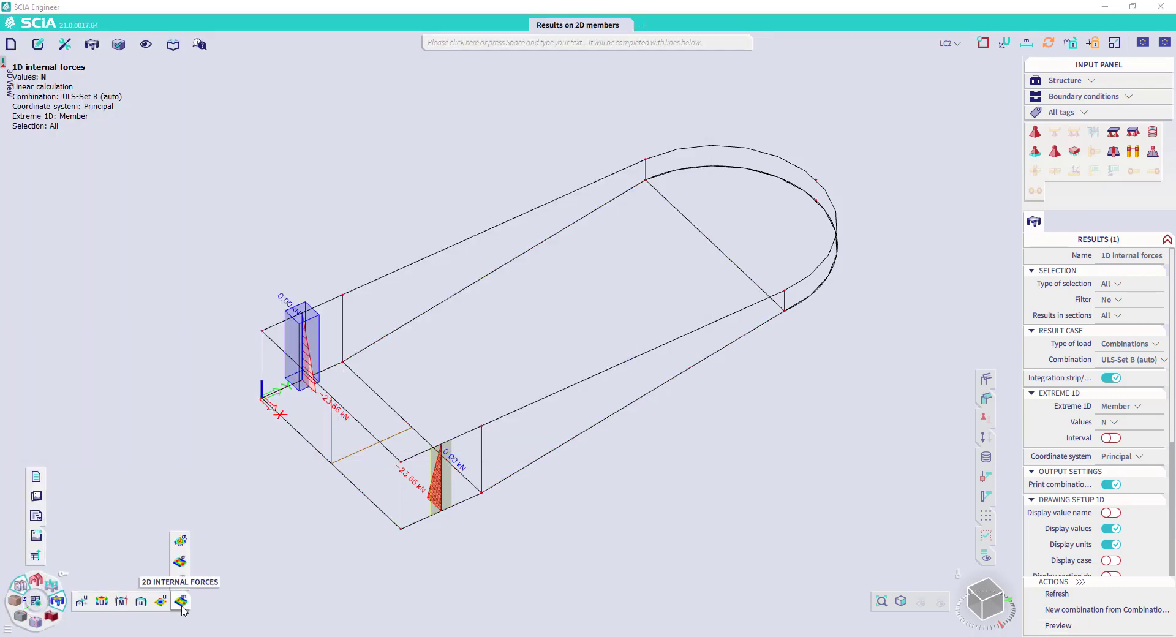
pyautogui.click(182, 562)
pyautogui.click(1134, 329)
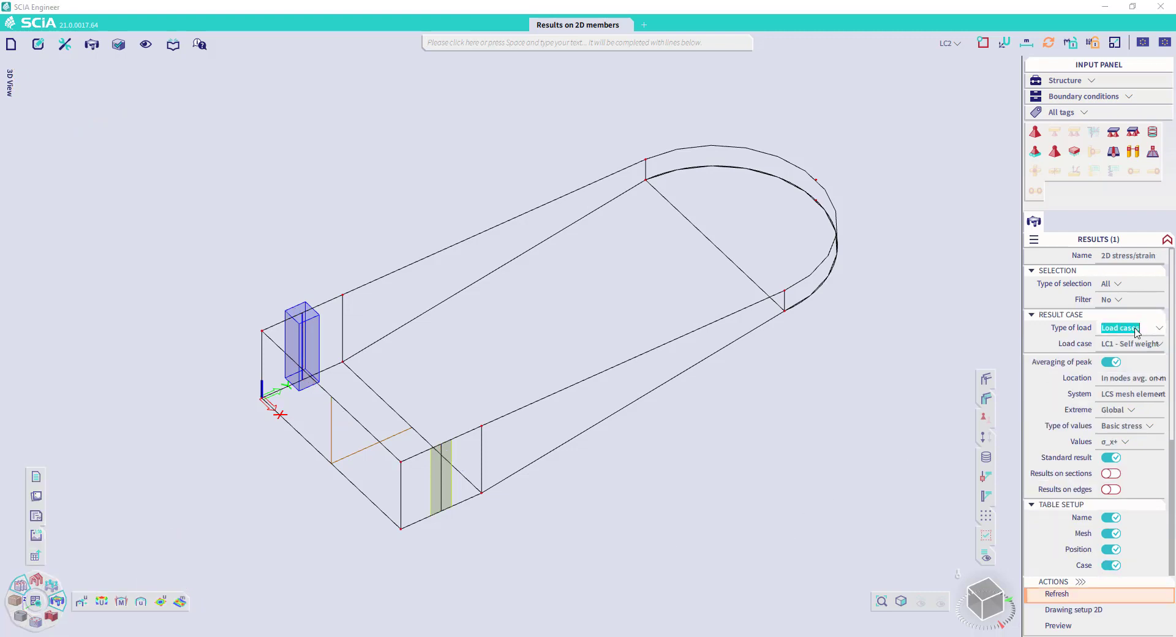
pyautogui.click(1106, 351)
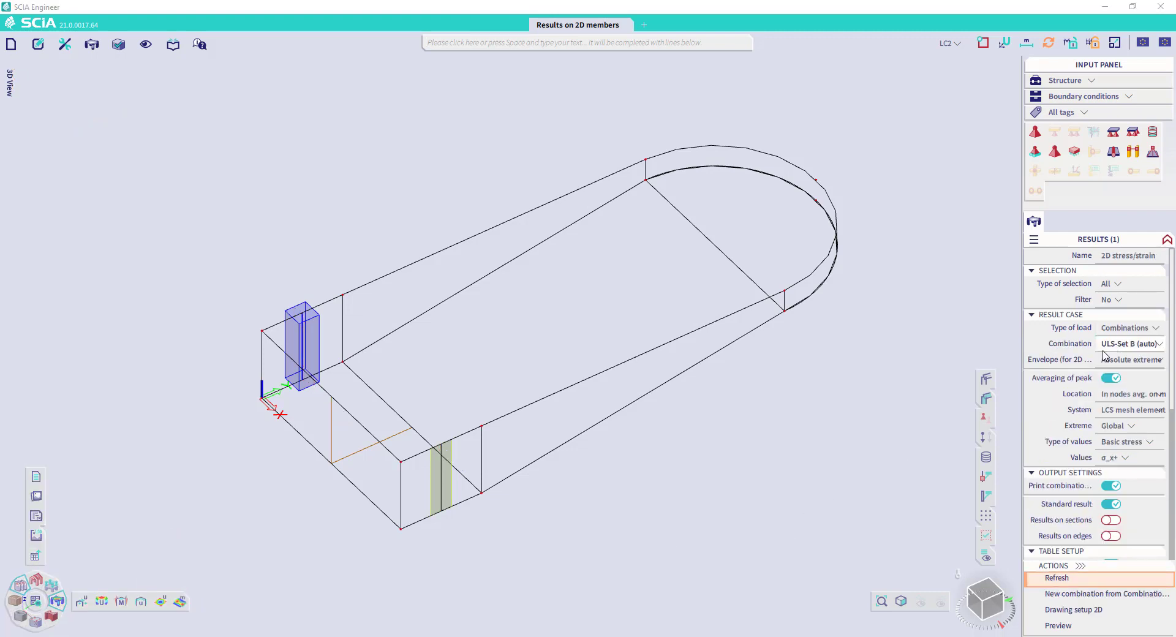
pyautogui.click(1122, 443)
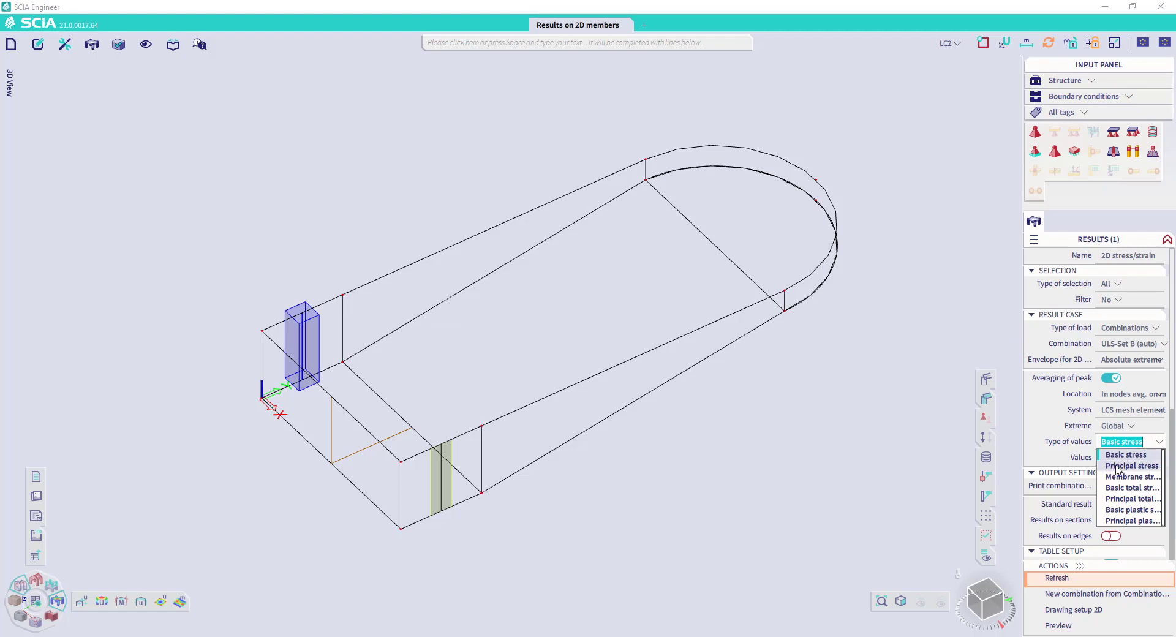
pyautogui.click(1117, 467)
pyautogui.click(1125, 475)
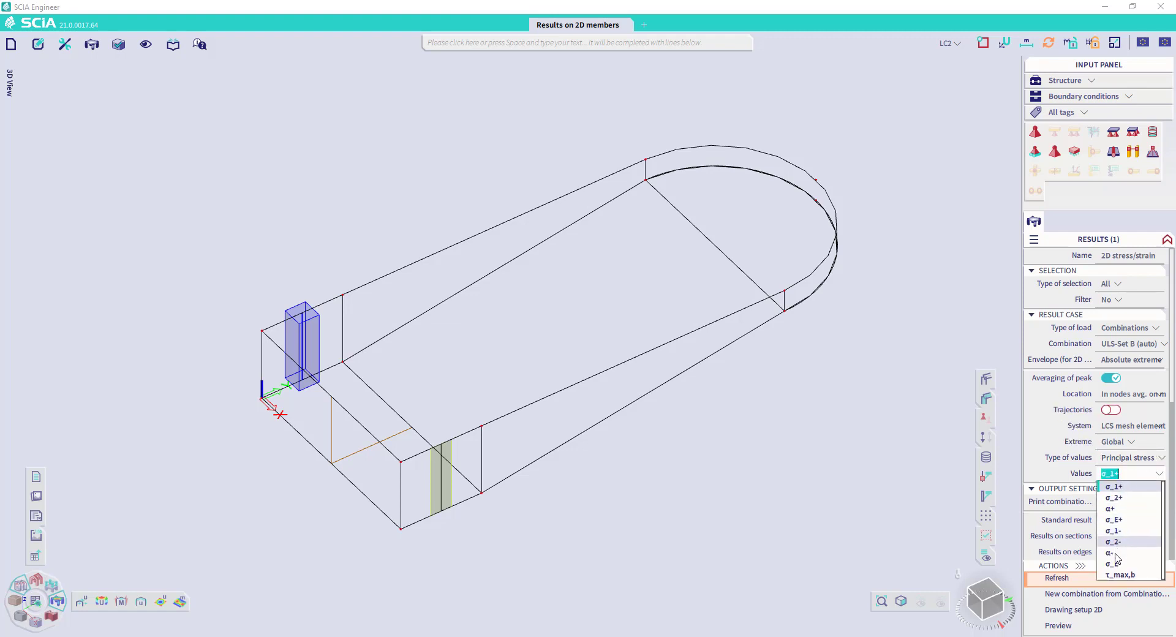
pyautogui.click(1125, 520)
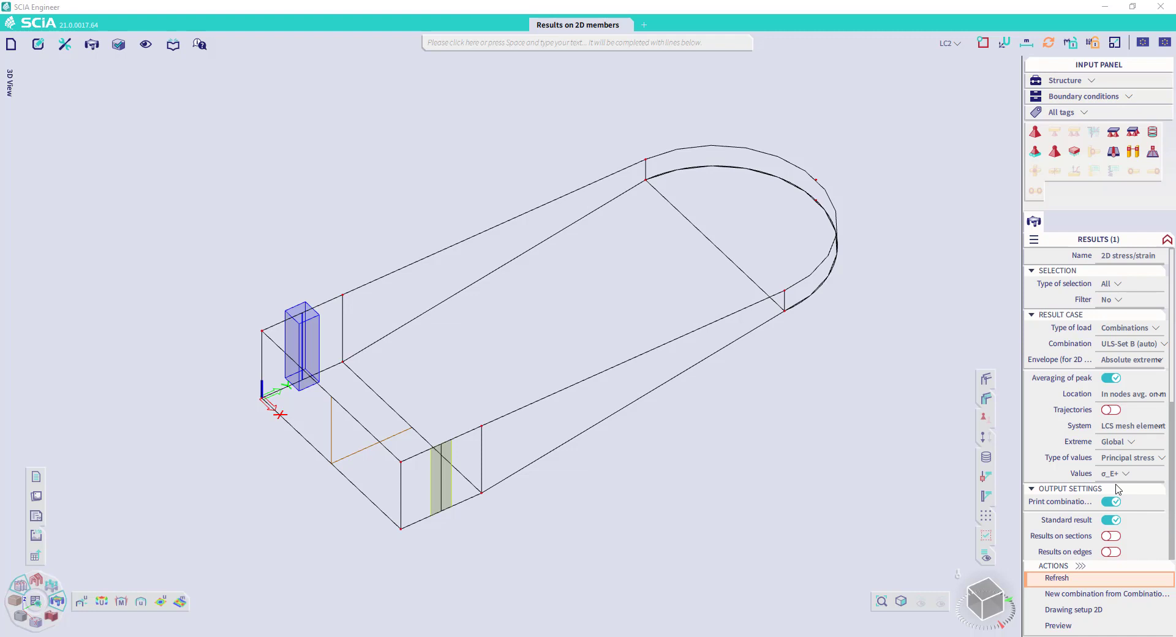
pyautogui.click(1092, 577)
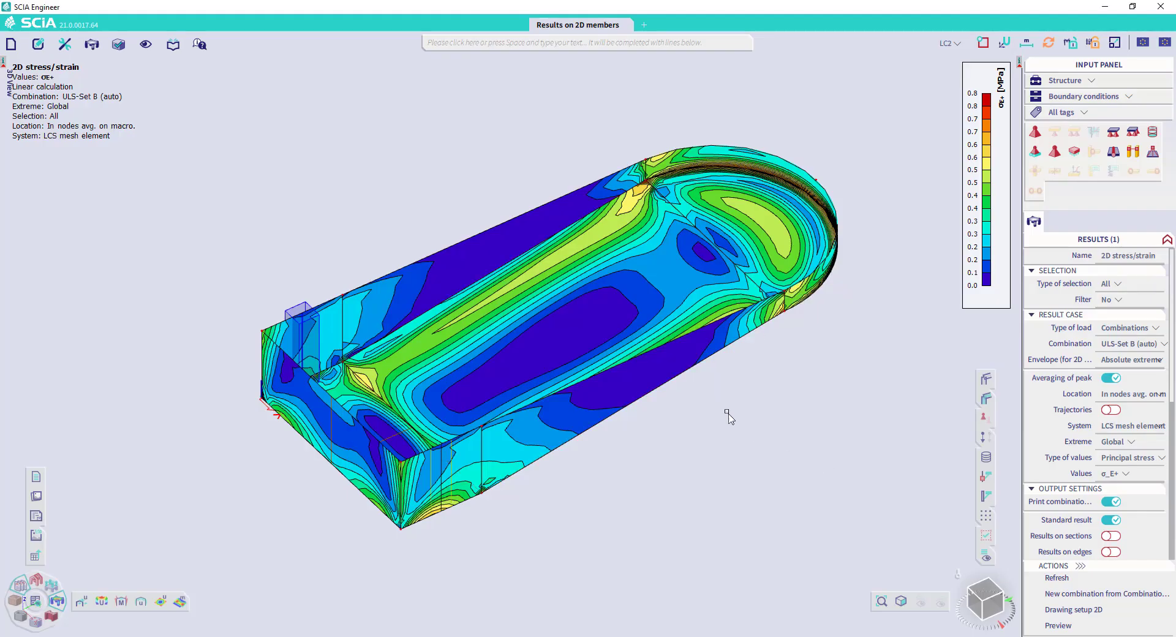
# Display the 2D contact stresses σ_z for combination ULS-Set B (auto).
pyautogui.click(180, 601)
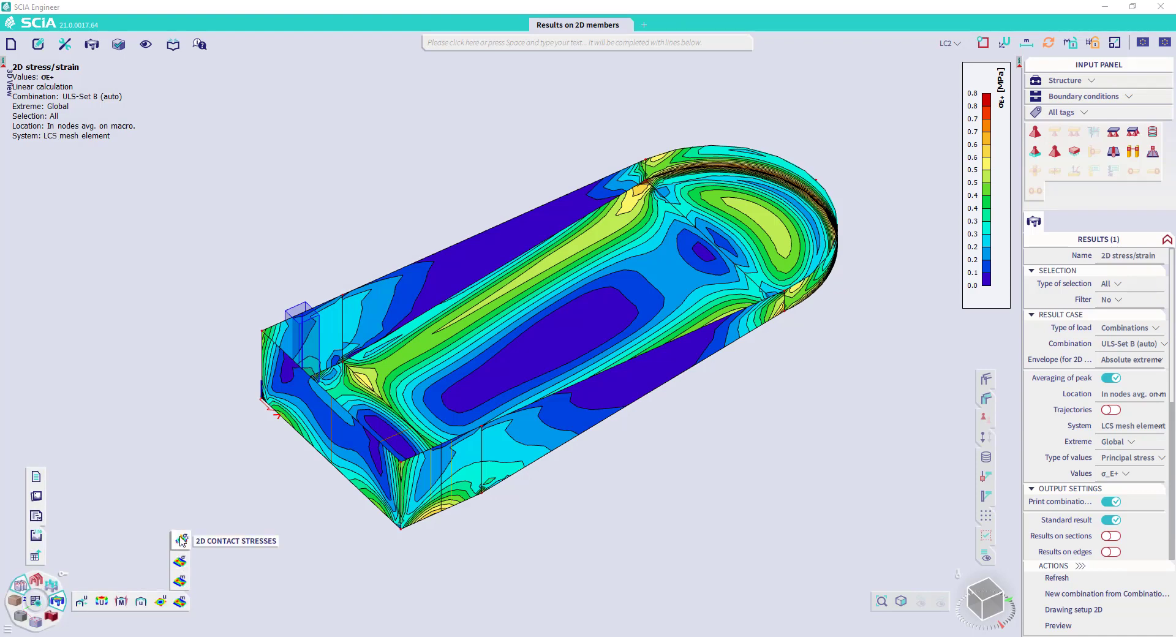
pyautogui.click(181, 541)
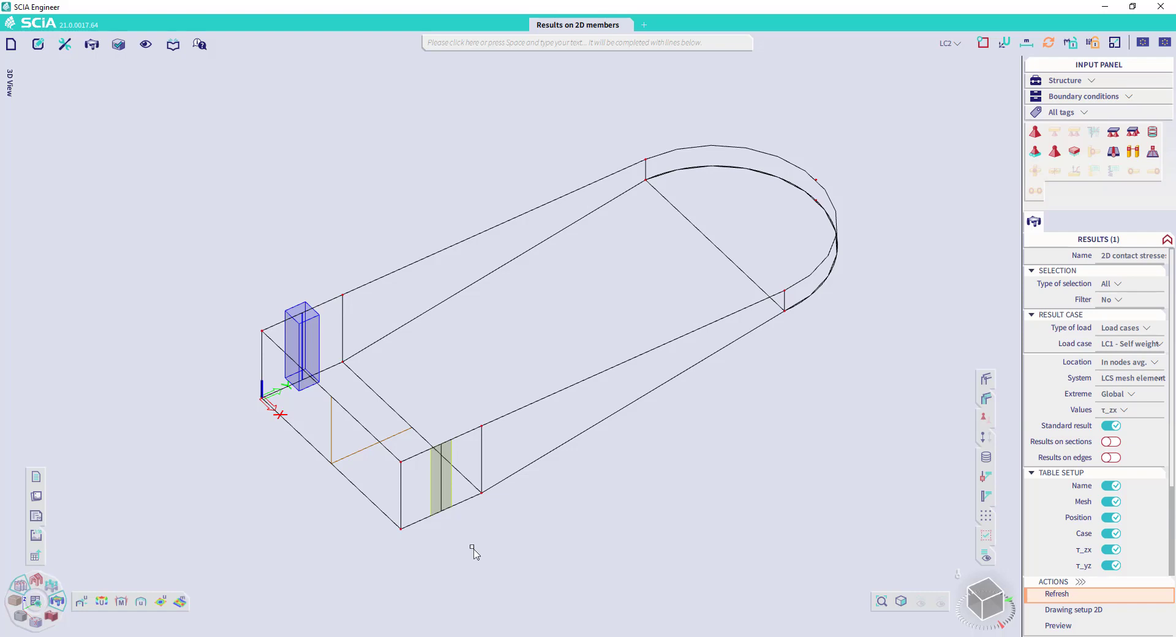
pyautogui.click(1116, 330)
pyautogui.click(1122, 352)
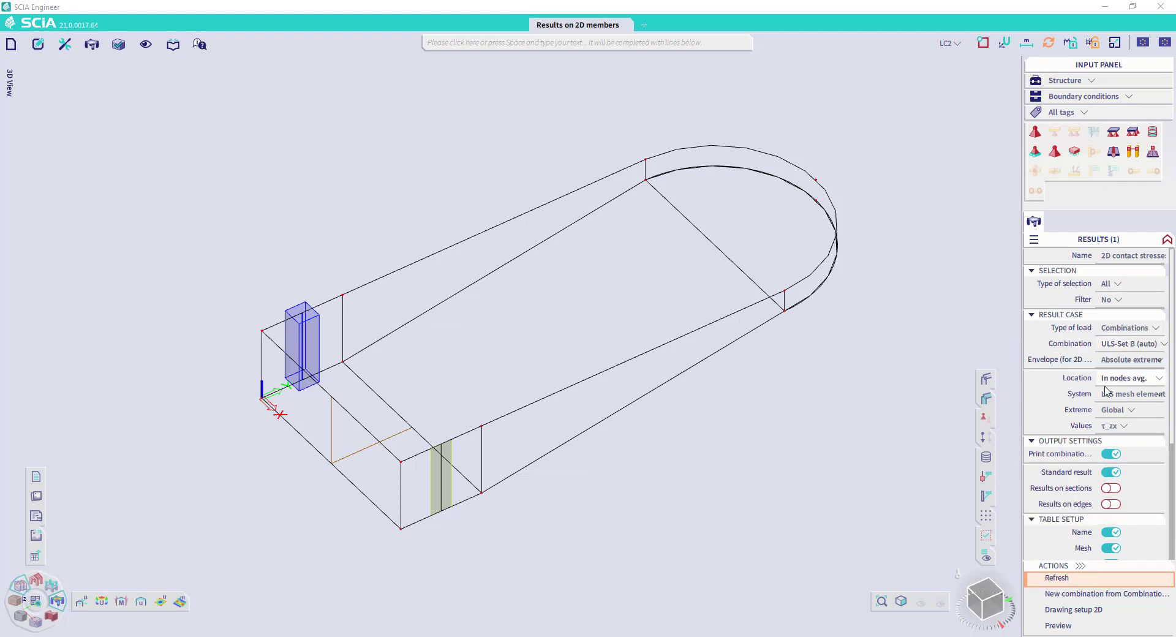
pyautogui.click(1115, 428)
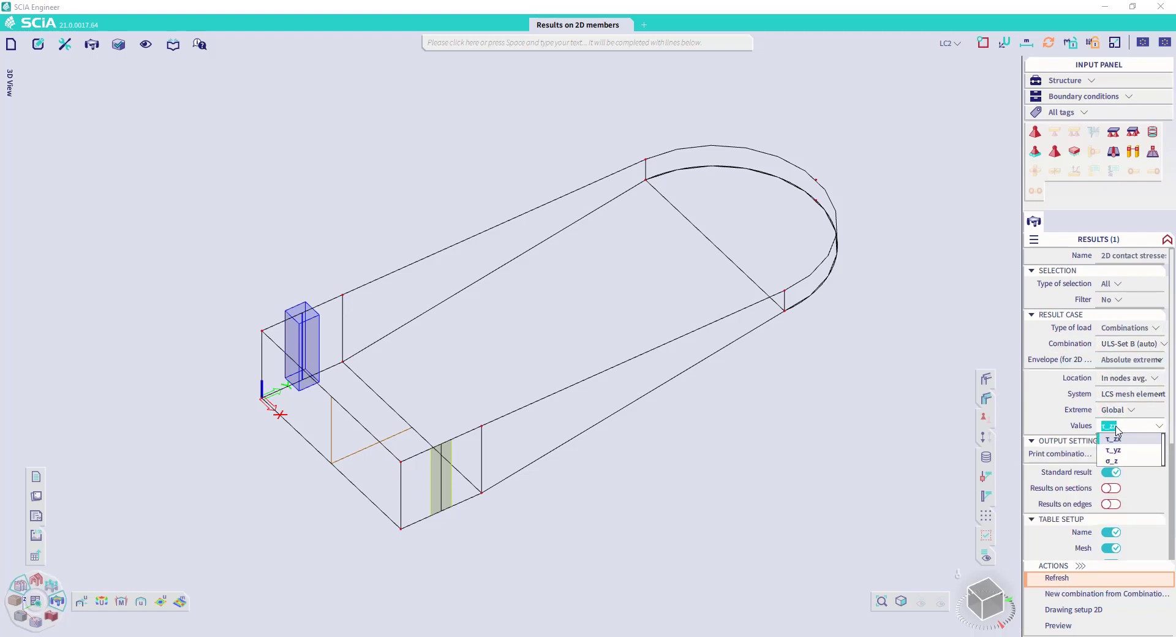
pyautogui.click(1126, 463)
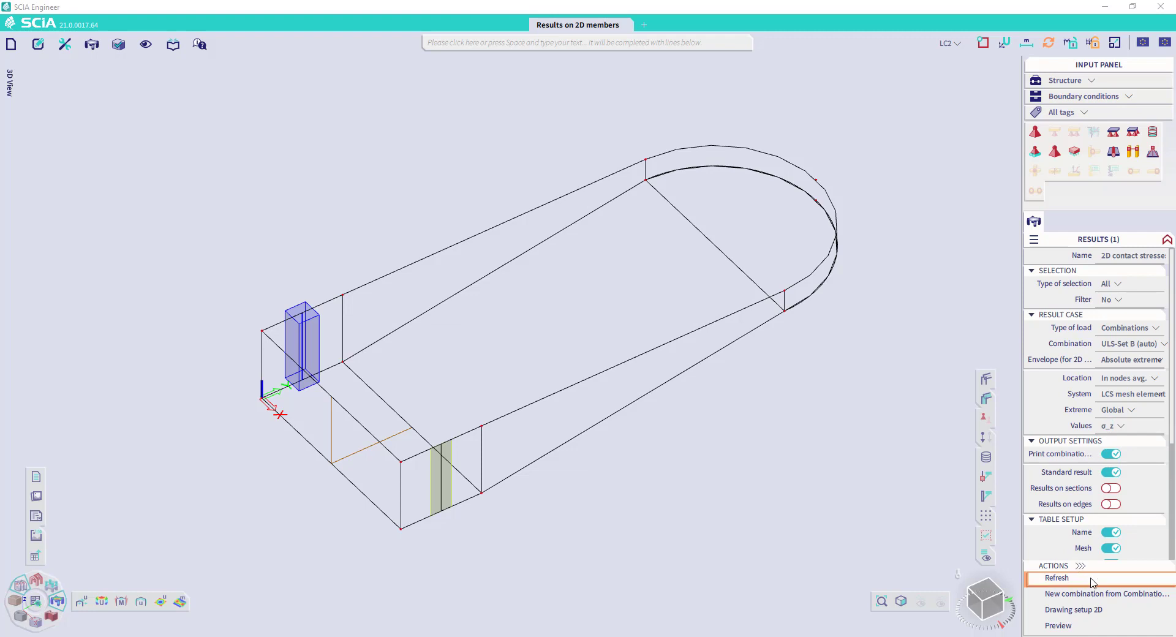
pyautogui.click(1092, 580)
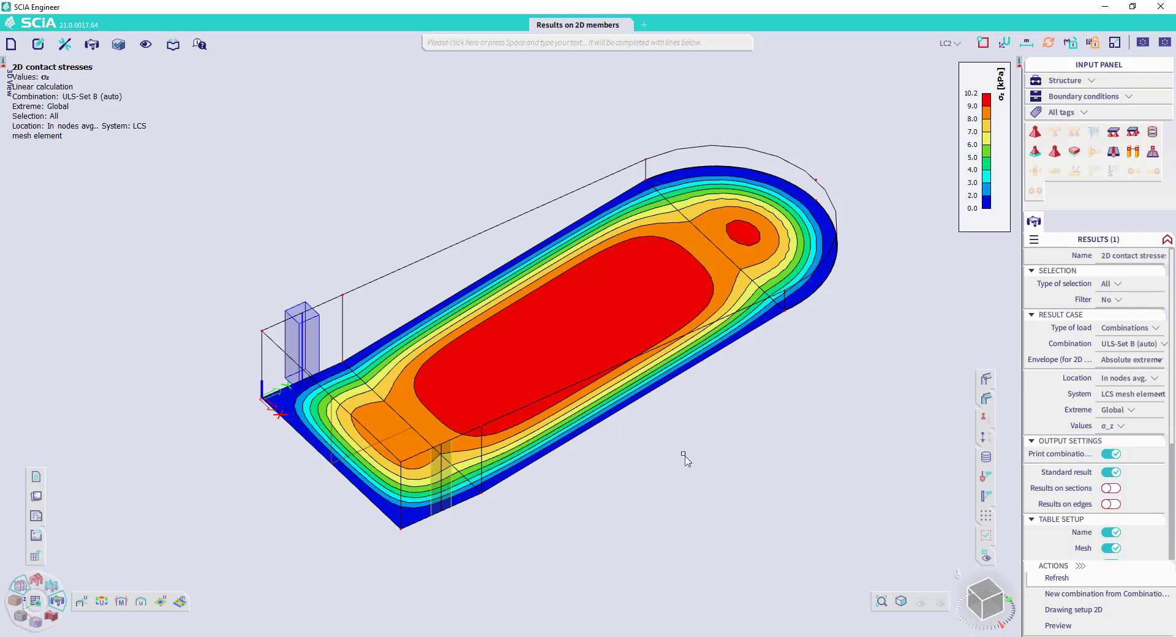
# Review the display styles offered in the 2D drawing setup and close it without changing anything.
pyautogui.click(1124, 611)
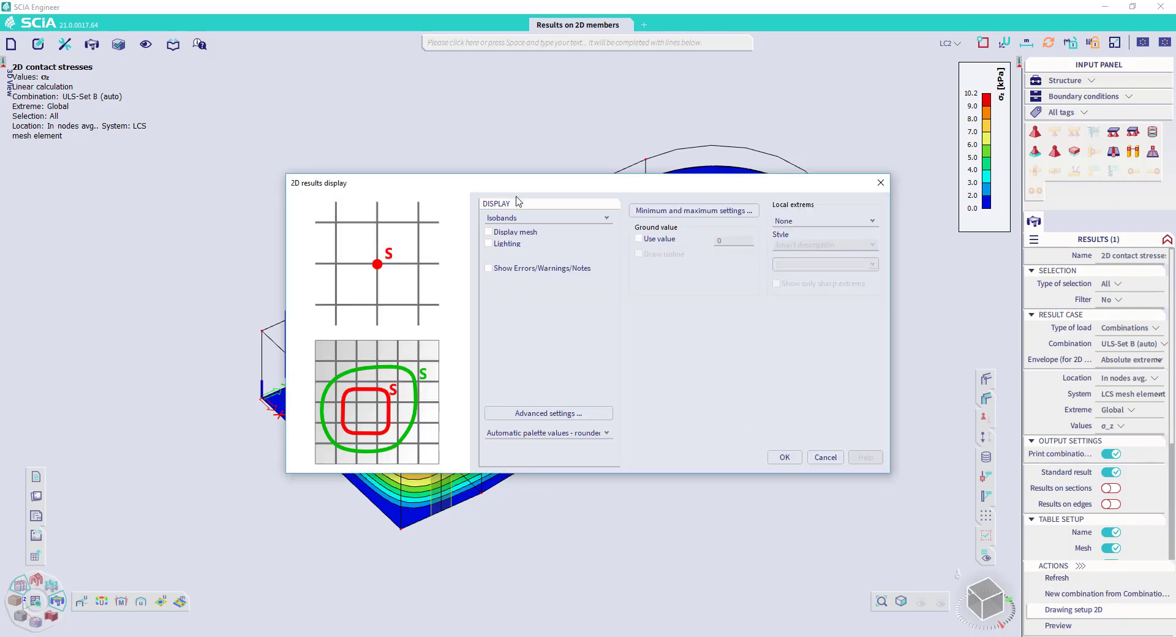
pyautogui.click(553, 221)
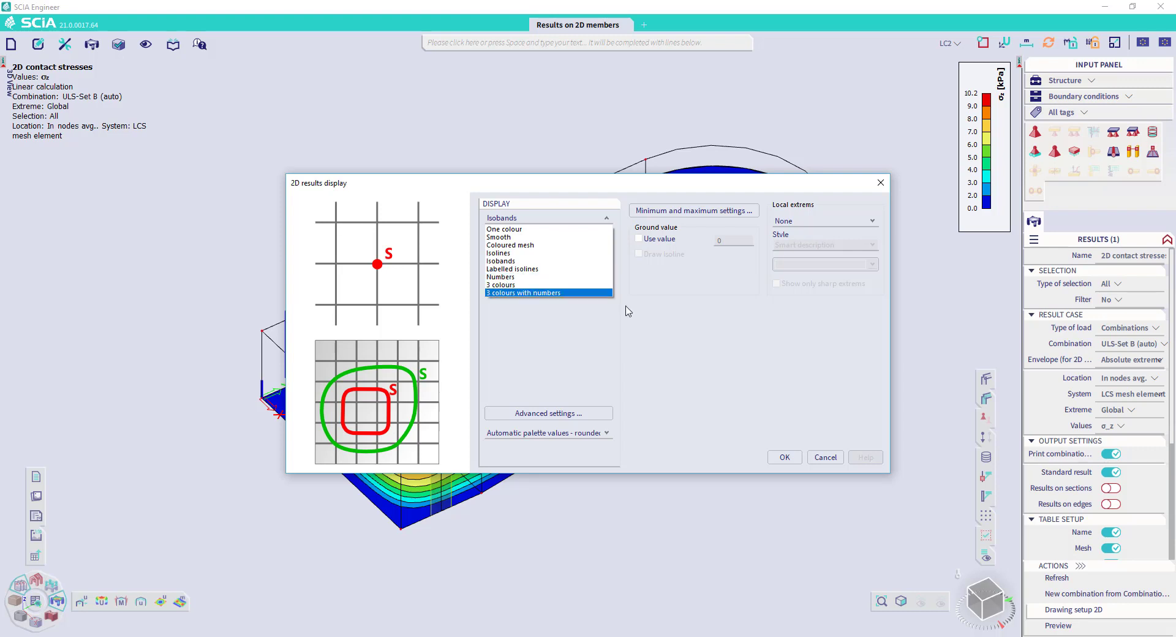
pyautogui.click(663, 318)
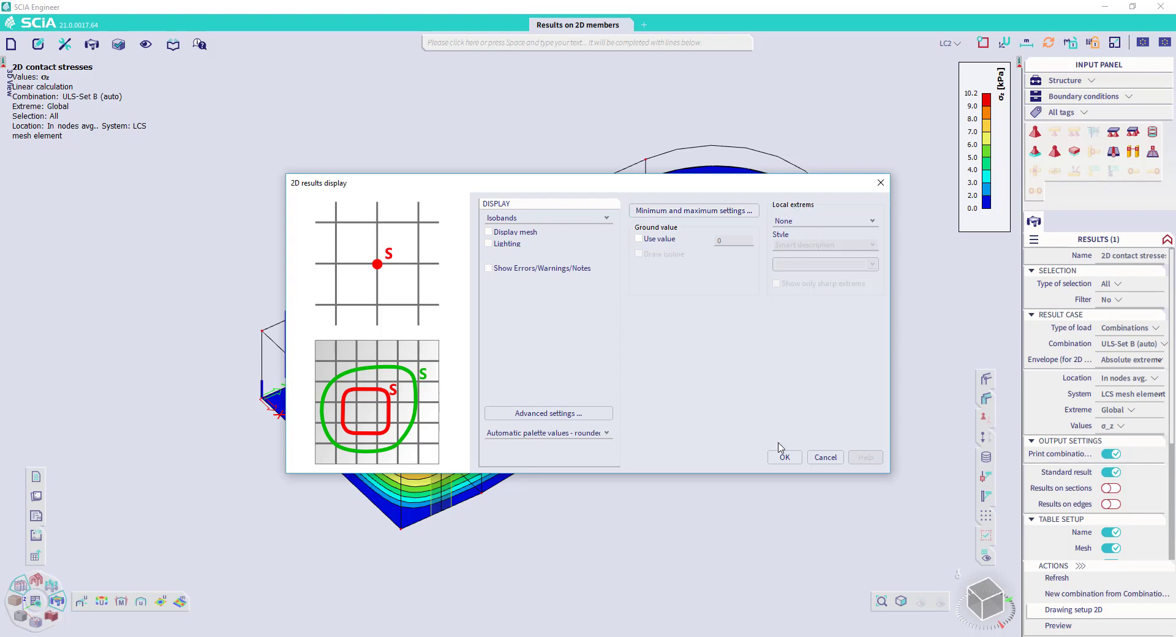
pyautogui.click(821, 458)
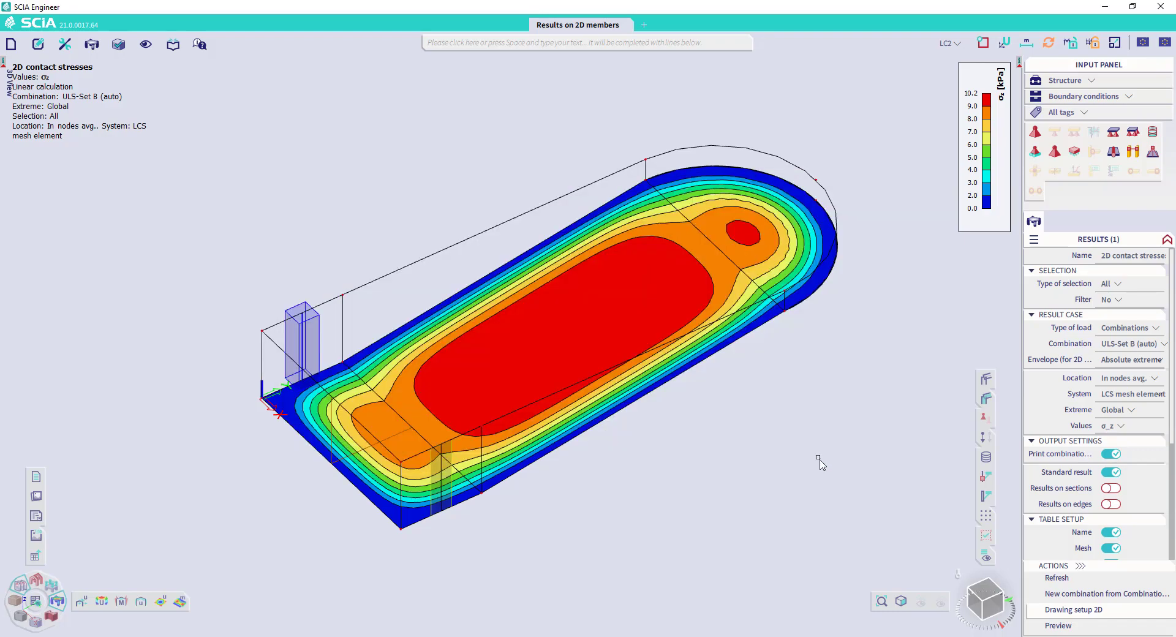